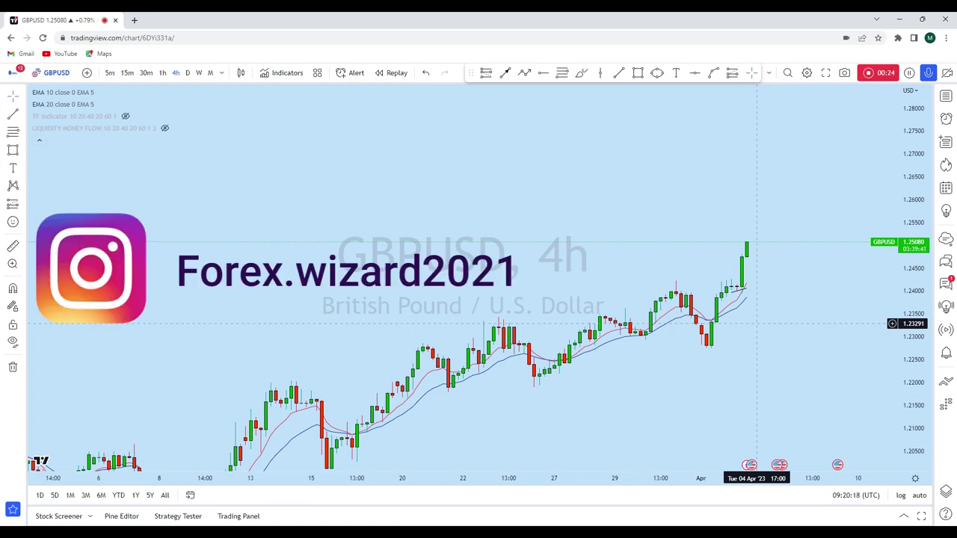
Switch the GBPUSD chart to the monthly timeframe and bring the latest candles into close view.
scroll(757, 324, "down", 3)
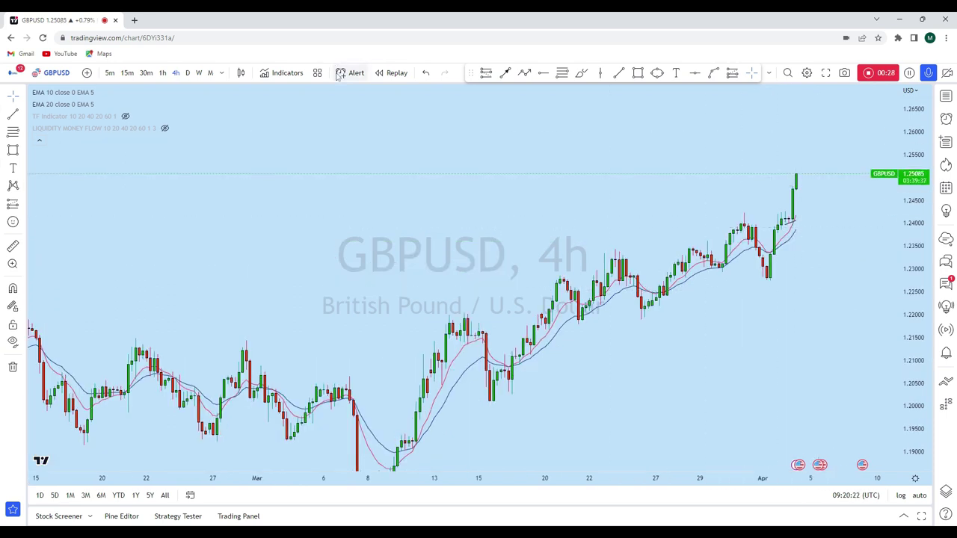
left_click(211, 73)
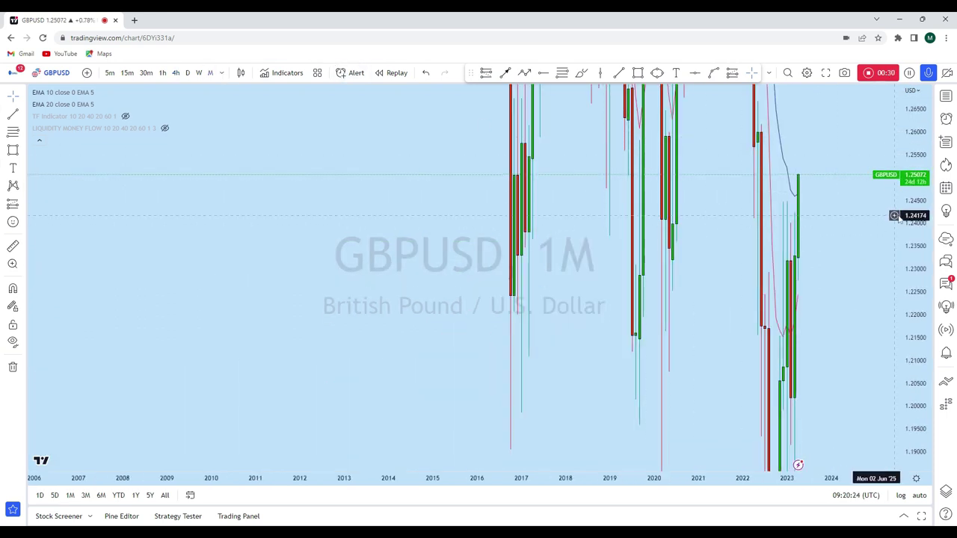
scroll(876, 433, "up", 3)
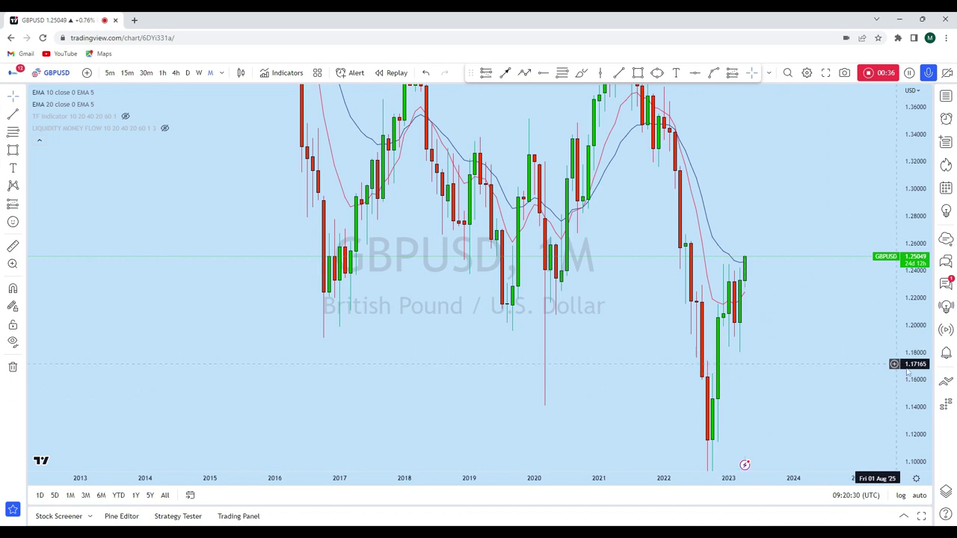
scroll(744, 373, "up", 3)
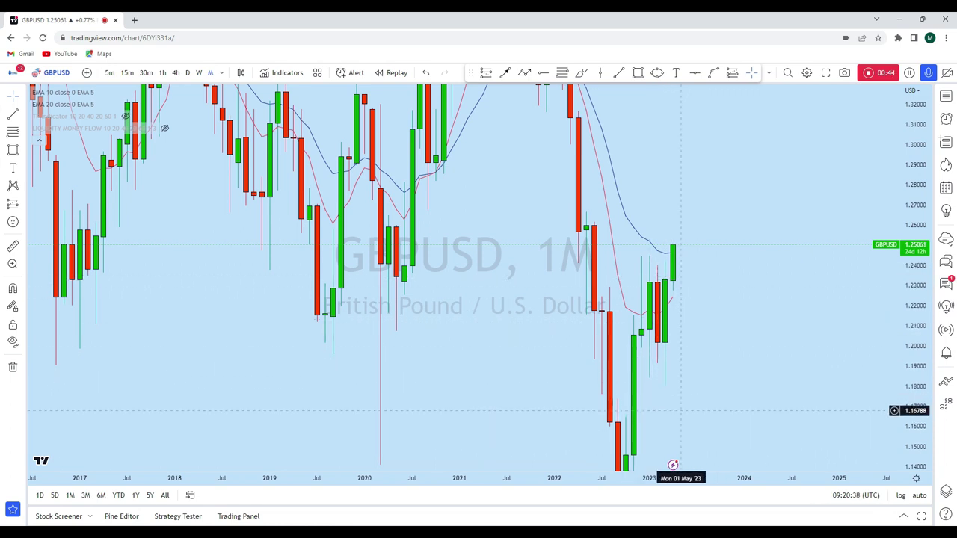
Brush a near-horizontal stroke at about 1.23 across the latest monthly candles and undo the brush marks.
left_click(583, 74)
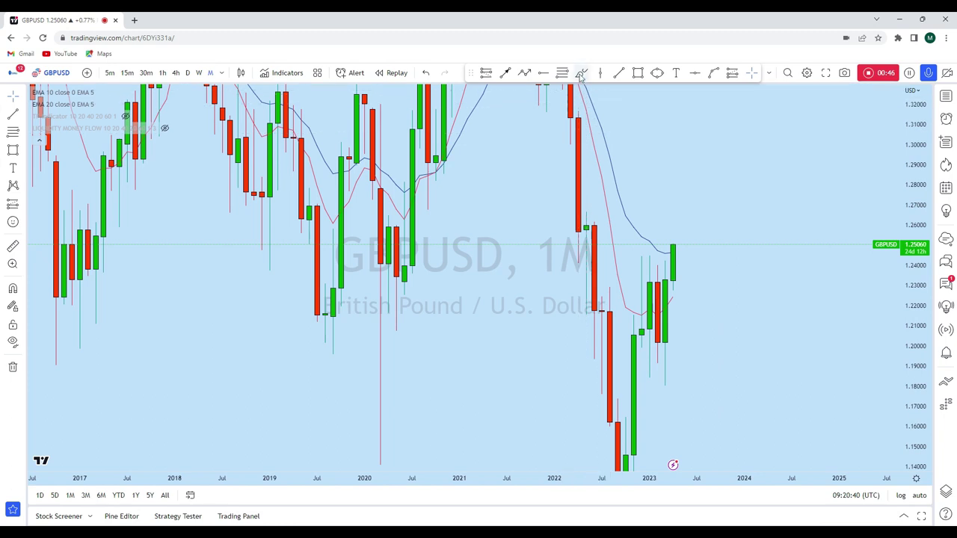
mouse_move(657, 387)
left_mouse_down()
mouse_move(672, 378)
mouse_move(673, 267)
mouse_move(677, 286)
mouse_move(736, 290)
left_mouse_up()
left_click(425, 73)
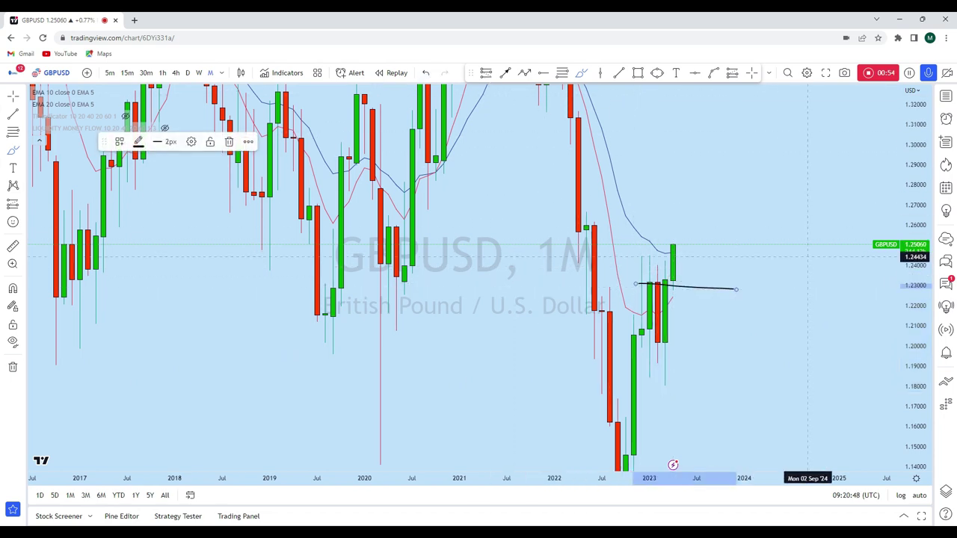
left_click(425, 73)
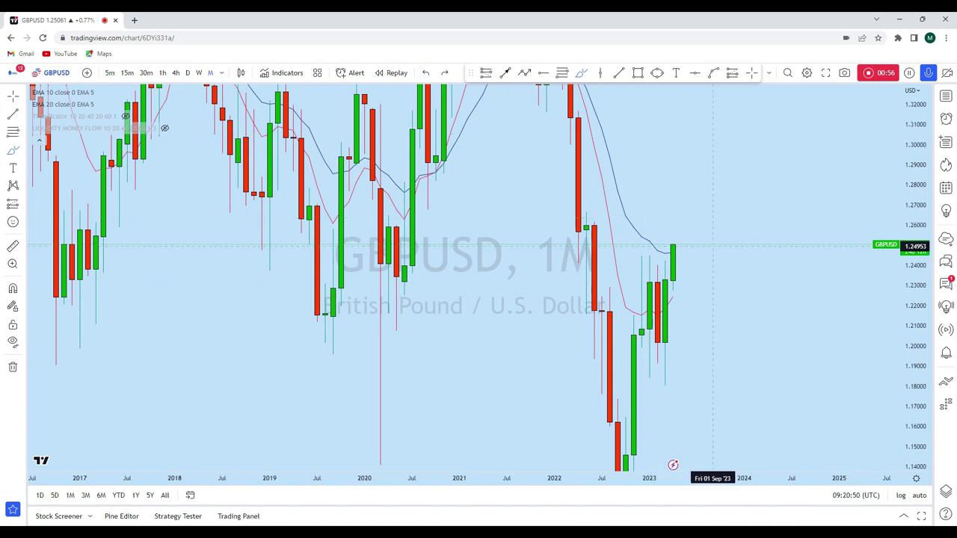
Brush a small mark on the latest monthly candle and a rising price path above about 1.31, undoing both.
mouse_move(675, 263)
left_mouse_down()
mouse_move(658, 257)
mouse_move(673, 265)
left_mouse_up()
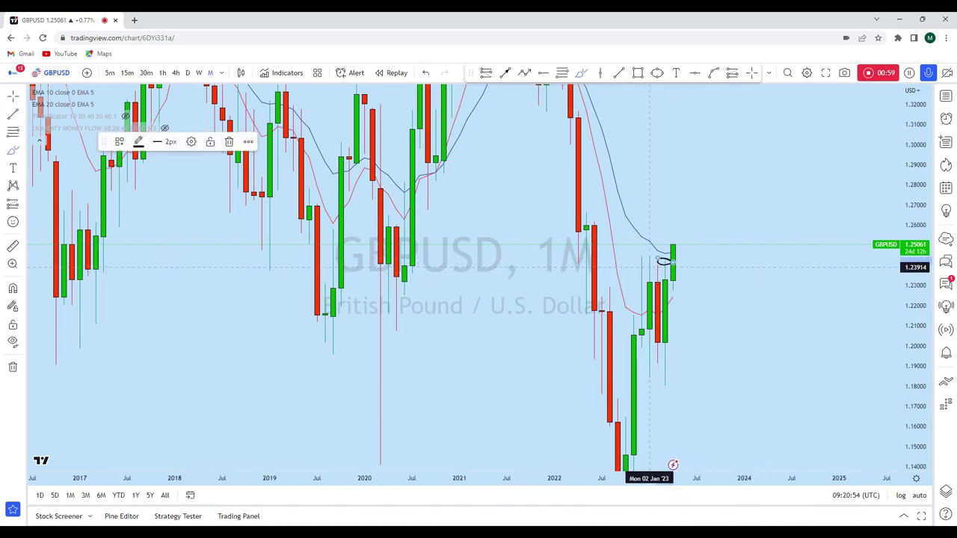
left_click(425, 73)
left_click(426, 73)
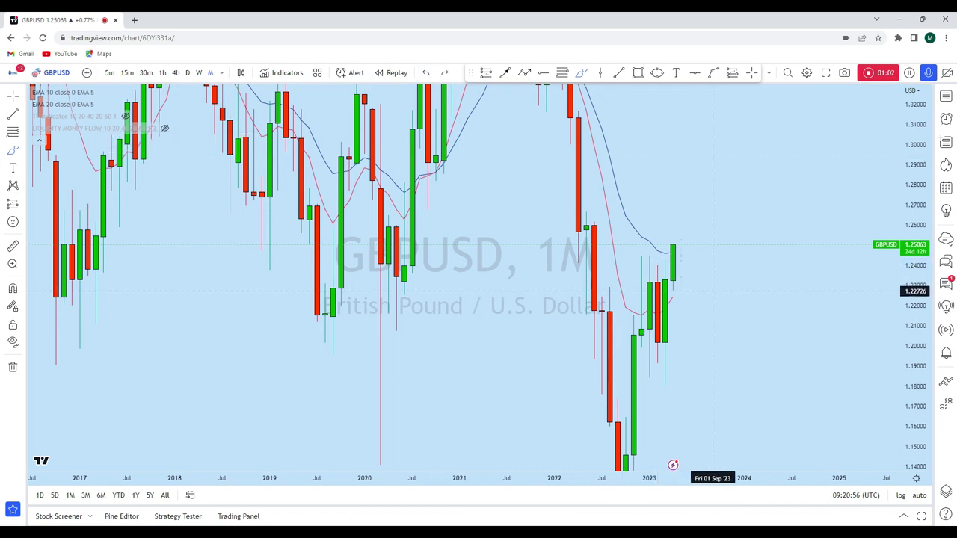
mouse_move(664, 380)
left_mouse_down()
mouse_move(665, 258)
mouse_move(697, 172)
mouse_move(705, 107)
mouse_move(649, 123)
left_mouse_up()
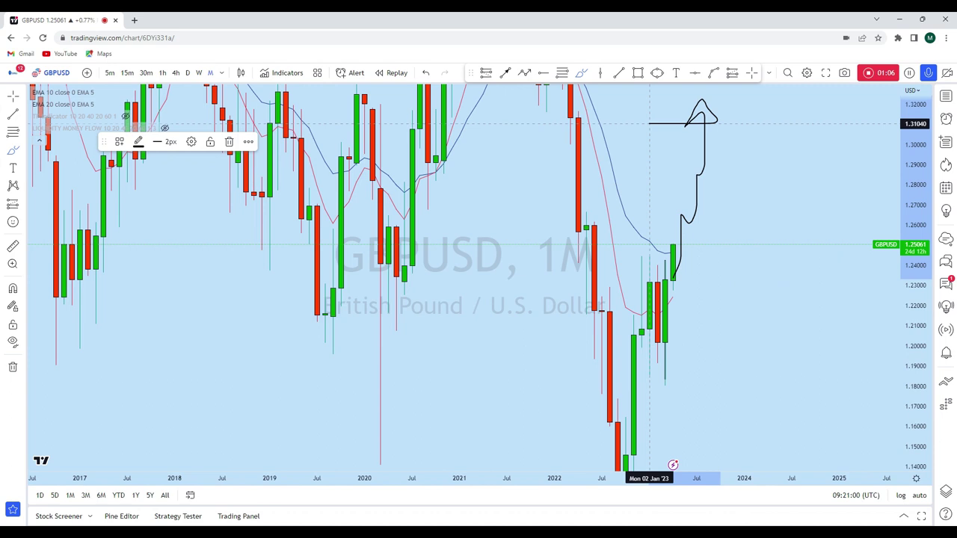
left_click(425, 72)
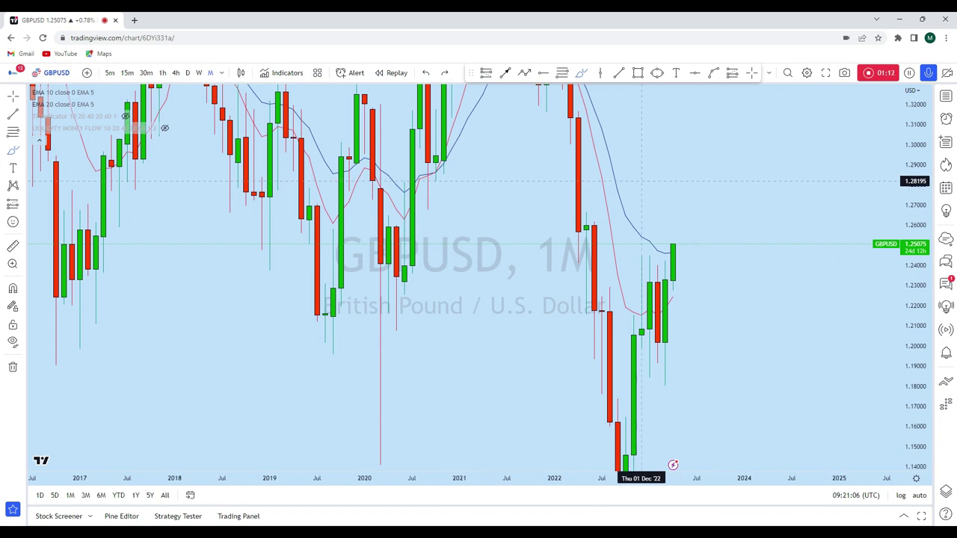
Switch the GBPUSD chart to the weekly timeframe.
left_click(198, 72)
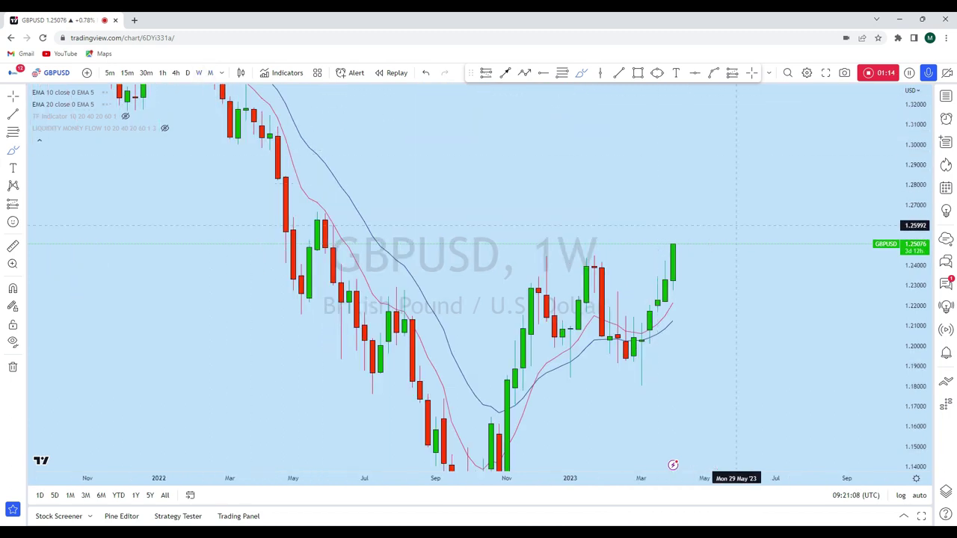
scroll(737, 265, "down", 2)
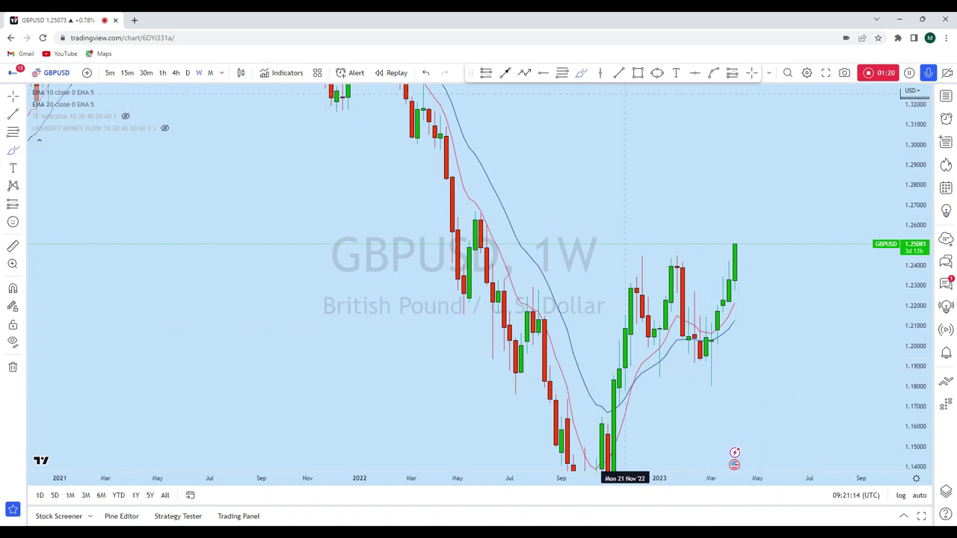
Circle the March 2023 weekly low at about 1.18 with the brush, mark its wick, and undo the marks.
left_click_drag(700, 385, 716, 385)
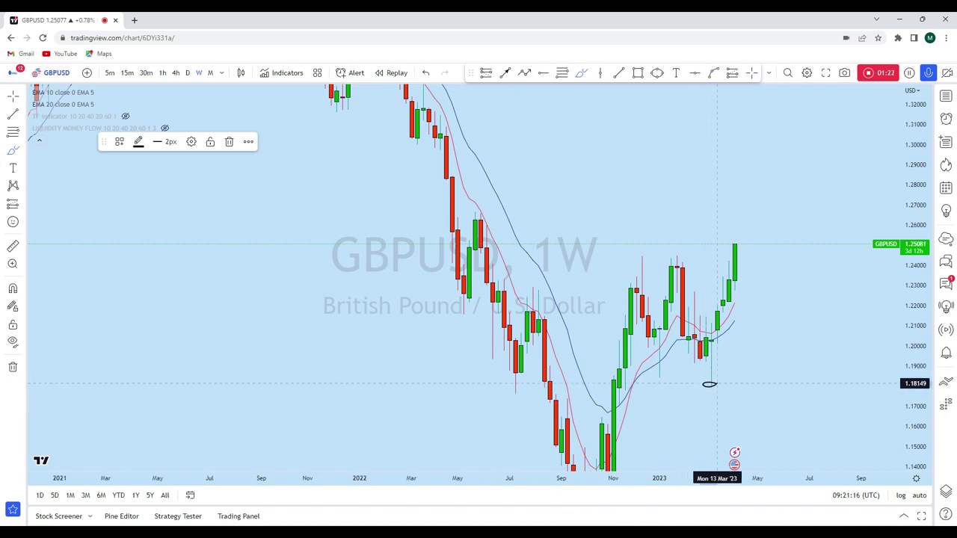
left_click_drag(709, 385, 711, 338)
left_click(426, 73)
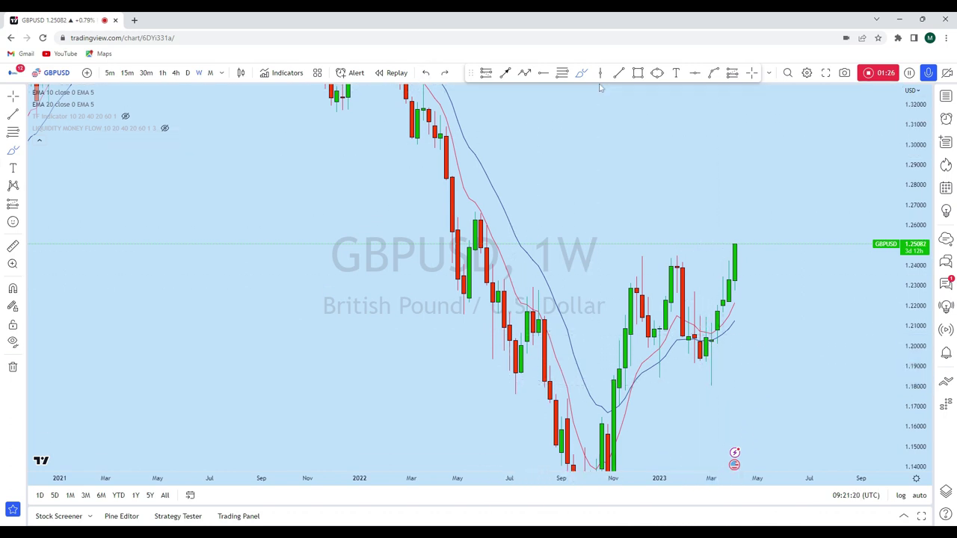
Draw an ascending trend line under the weekly lows from 31 Oct 2022 at about 1.17505 to May 2023 at about 1.20499.
left_click(615, 78)
left_click(608, 396)
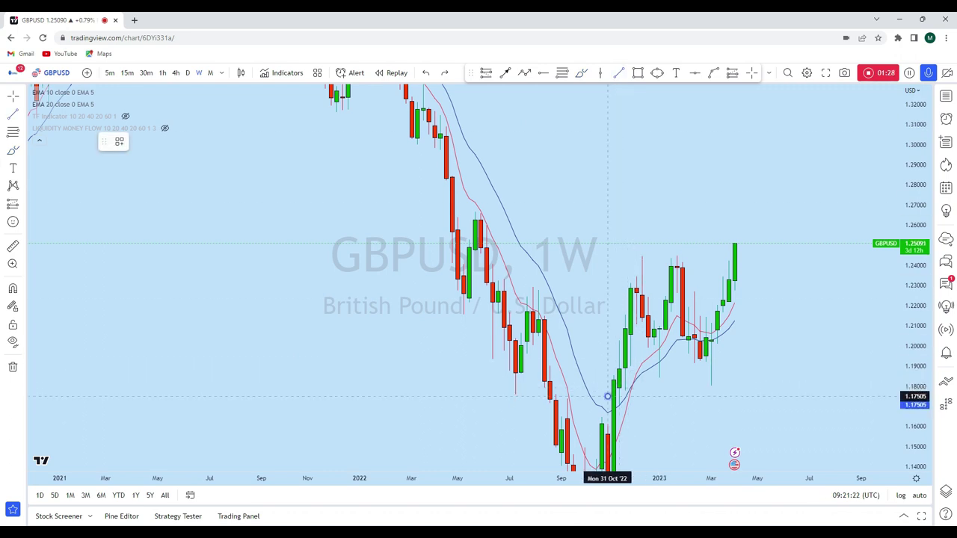
left_click(774, 337)
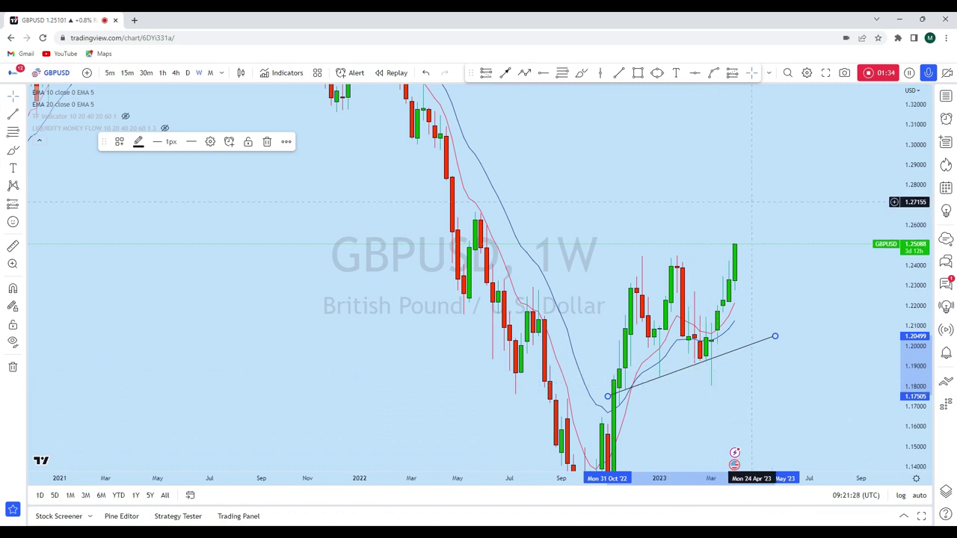
Place a horizontal line at about 1.26636 on the weekly swing high of late May 2022.
scroll(735, 320, "up", 2)
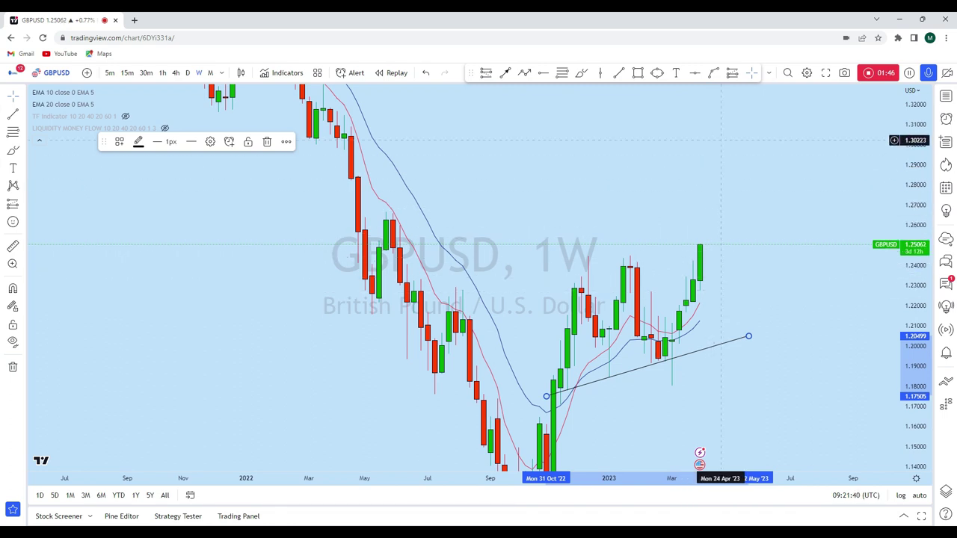
scroll(743, 180, "down", 2)
scroll(743, 181, "down", 1)
left_click(695, 73)
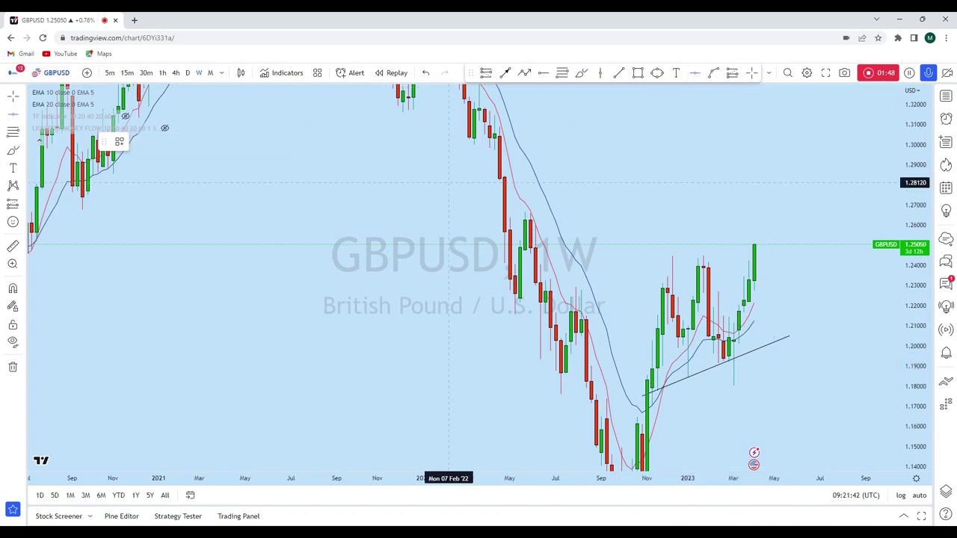
key("alt+h")
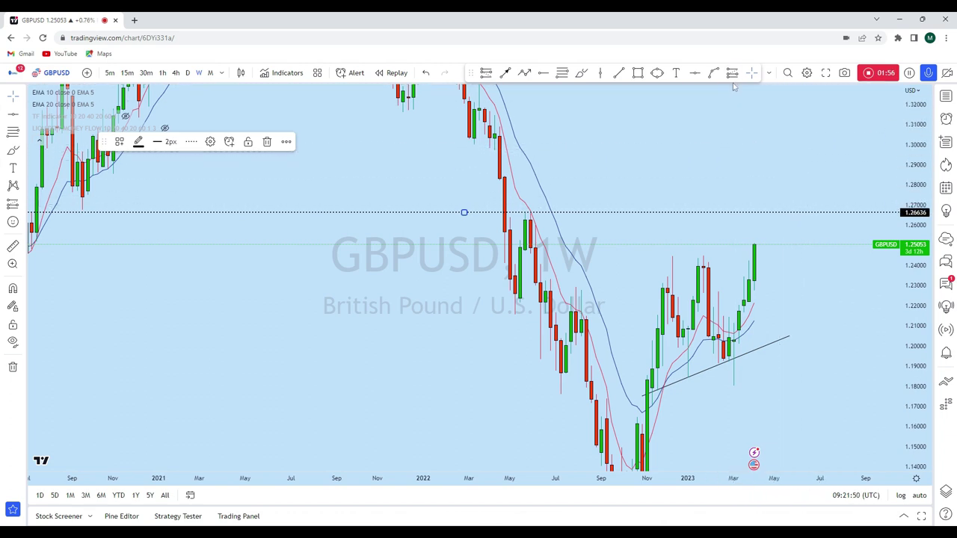
Brush a wavy stroke above the 1.26636 line from about 1.30 down to 1.28, and undo it.
left_click(581, 72)
mouse_move(469, 143)
left_mouse_down()
mouse_move(476, 152)
mouse_move(673, 177)
left_mouse_up()
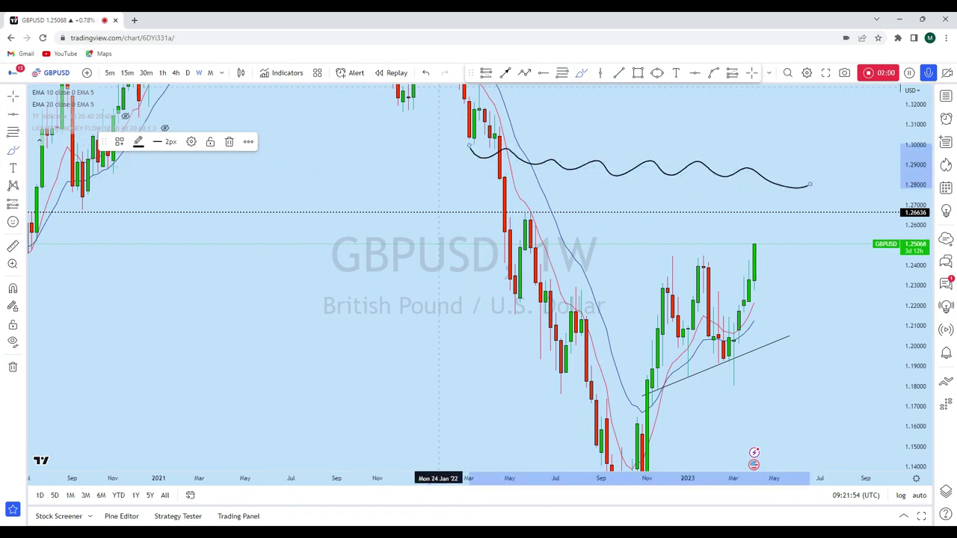
left_click(425, 72)
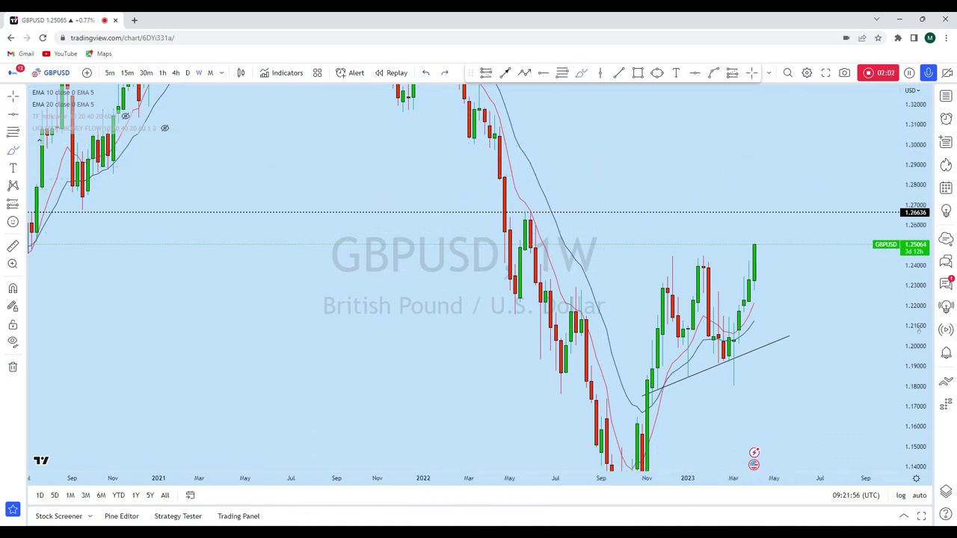
Switch the chart to the daily timeframe and frame the candles since December 2022.
scroll(783, 269, "up", 2)
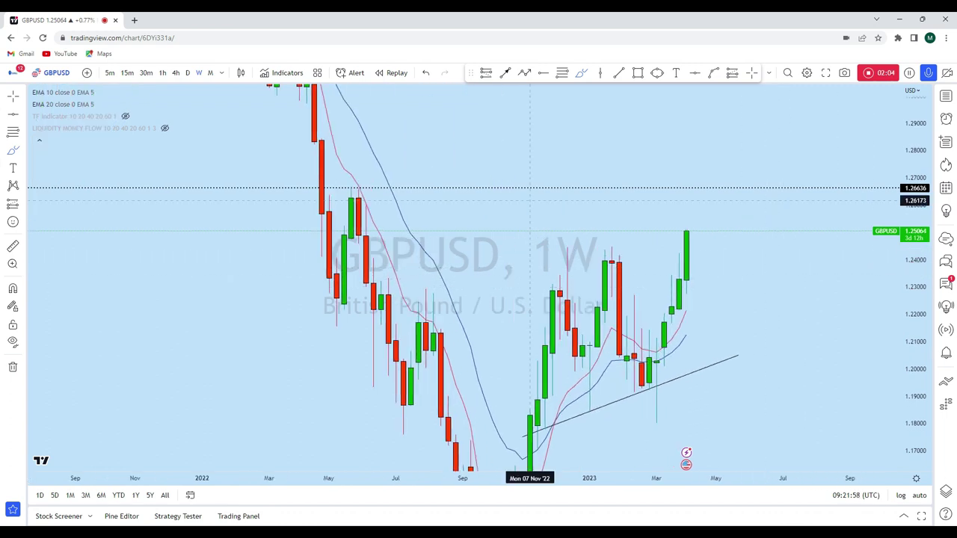
left_click(188, 73)
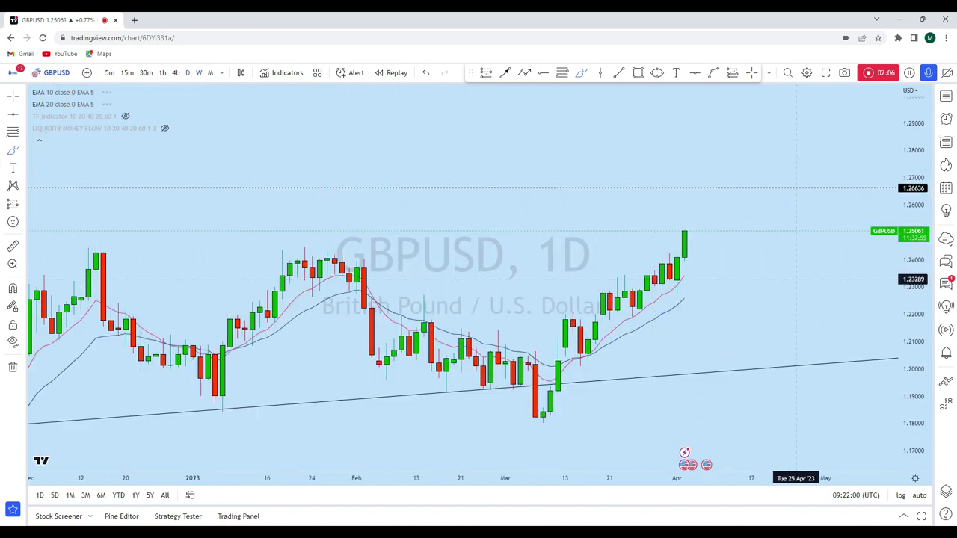
scroll(762, 210, "down", 2)
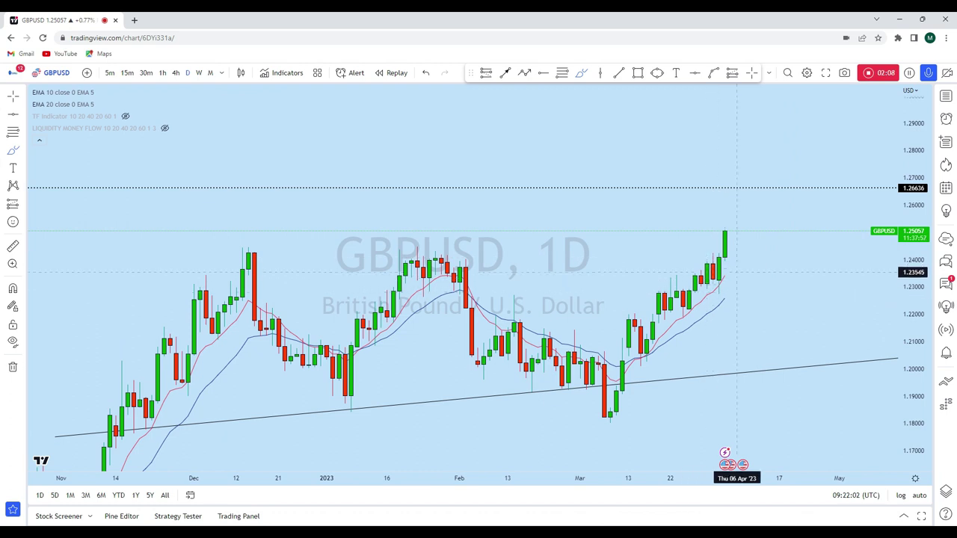
scroll(746, 289, "up", 1)
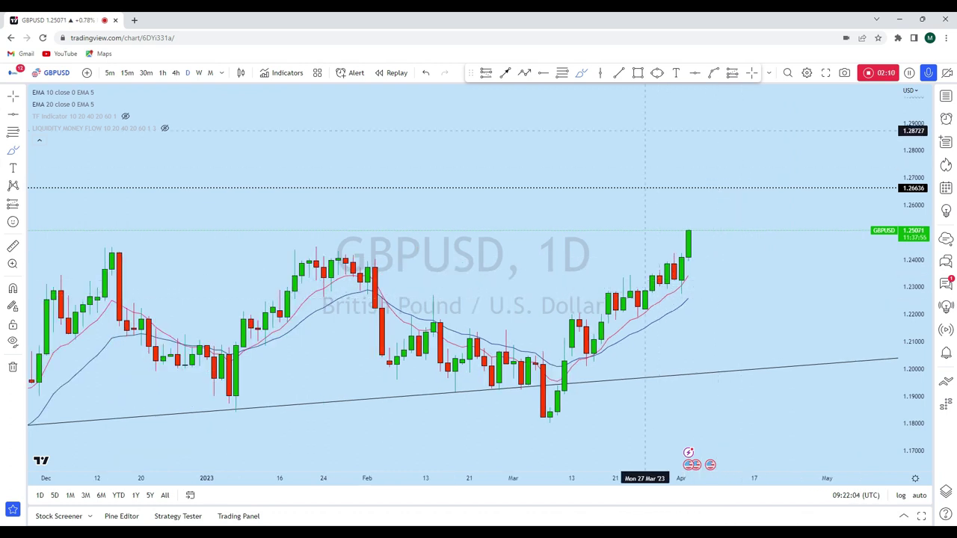
Brush a mark at the base of the latest daily candle and undo it.
mouse_move(689, 258)
left_mouse_down()
mouse_move(674, 271)
mouse_move(687, 256)
left_mouse_up()
left_click(426, 73)
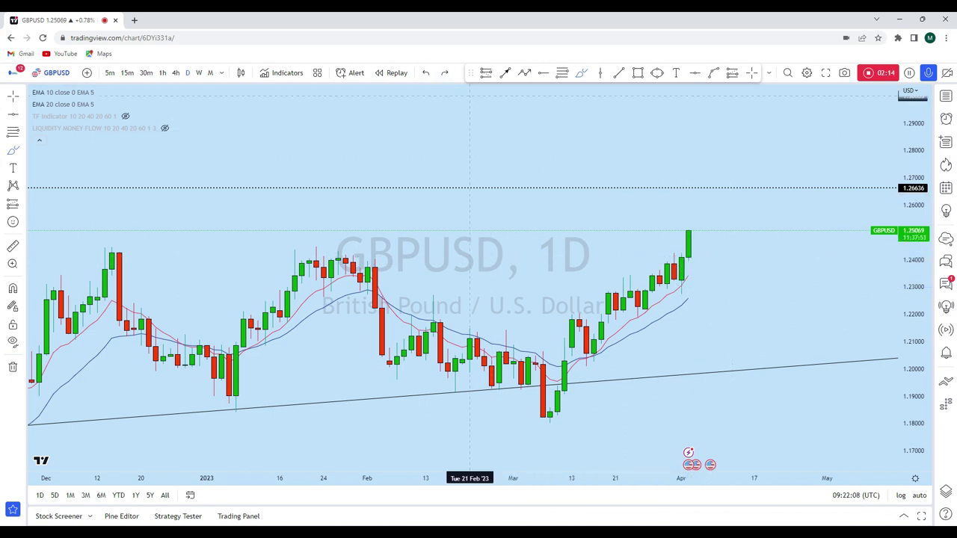
scroll(796, 278, "up", 2)
left_click_drag(913, 359, 912, 261)
scroll(716, 311, "up", 1)
scroll(717, 311, "down", 1)
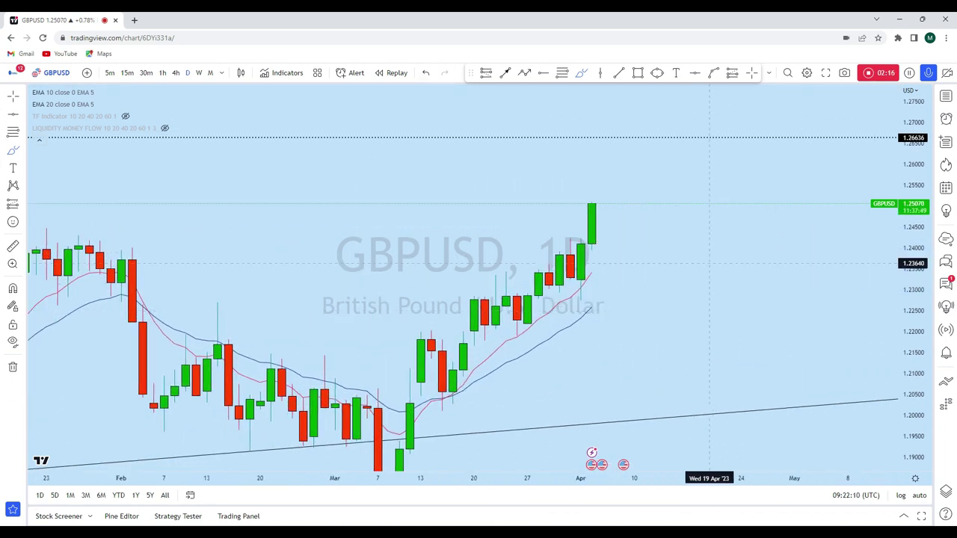
scroll(717, 311, "down", 1)
left_click_drag(910, 295, 910, 376)
scroll(735, 291, "down", 3)
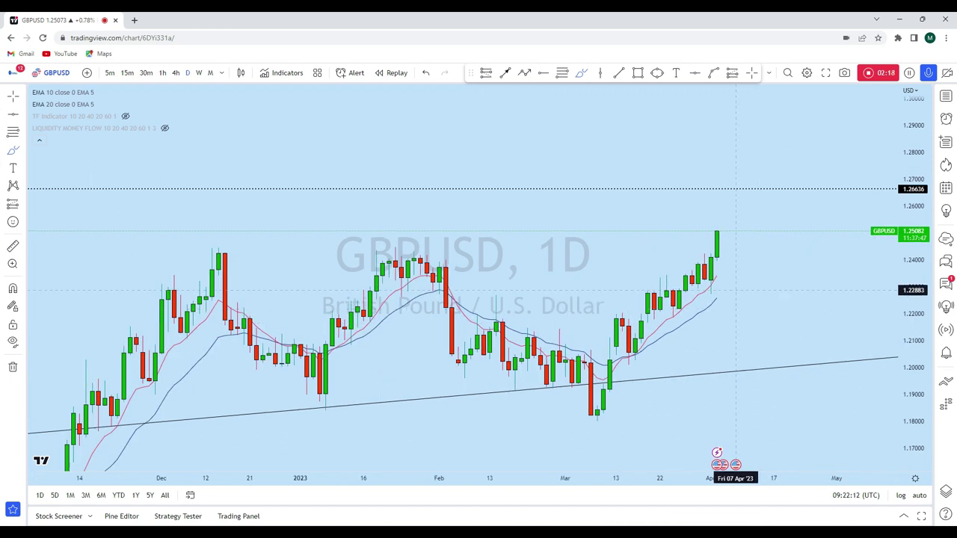
Brush a circle around the March daily low with a rally stroke, and a stroke along the following pullback, undoing each.
left_click(581, 74)
mouse_move(609, 398)
left_mouse_down()
mouse_move(583, 403)
mouse_move(598, 418)
mouse_move(609, 402)
mouse_move(582, 407)
mouse_move(599, 397)
mouse_move(582, 401)
mouse_move(616, 327)
left_mouse_up()
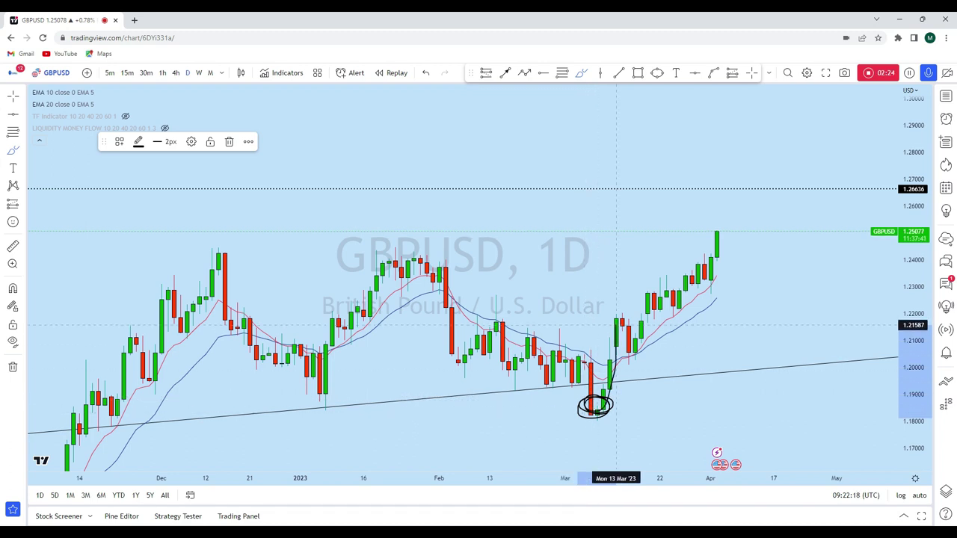
key("ctrl+z")
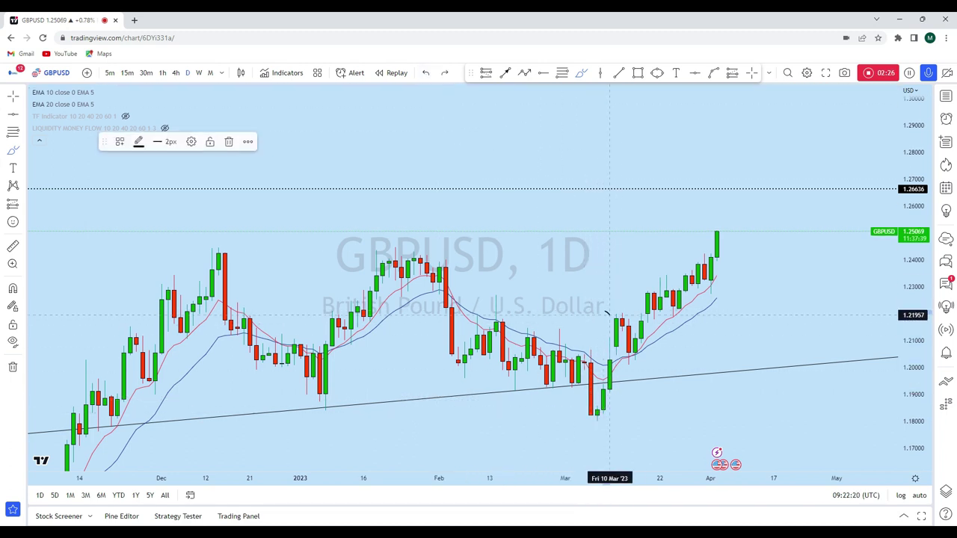
left_click_drag(610, 315, 621, 358)
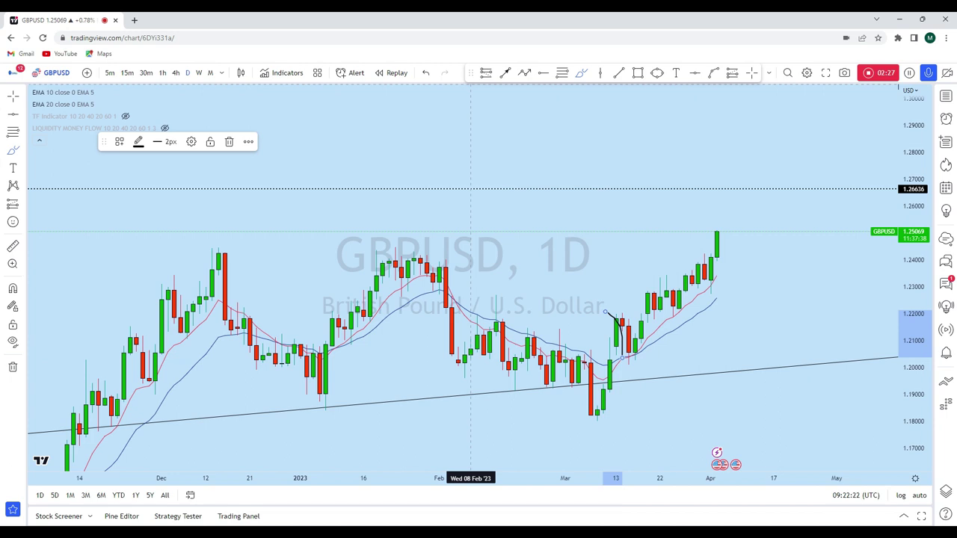
key("ctrl+z")
Place a horizontal line at about 1.20438 on the daily chart, brush marks over its March retest and rally, and undo only those marks.
left_click(694, 73)
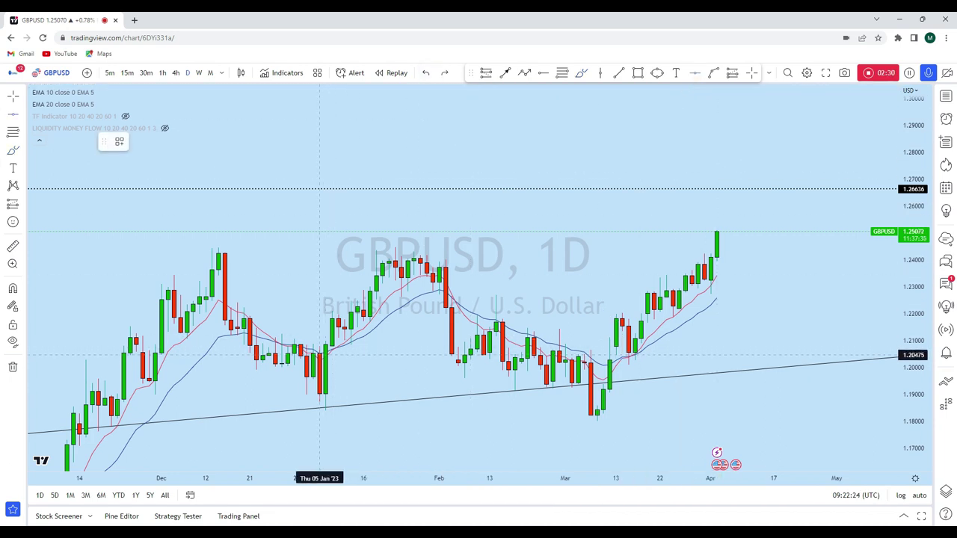
left_click_drag(569, 350, 654, 286)
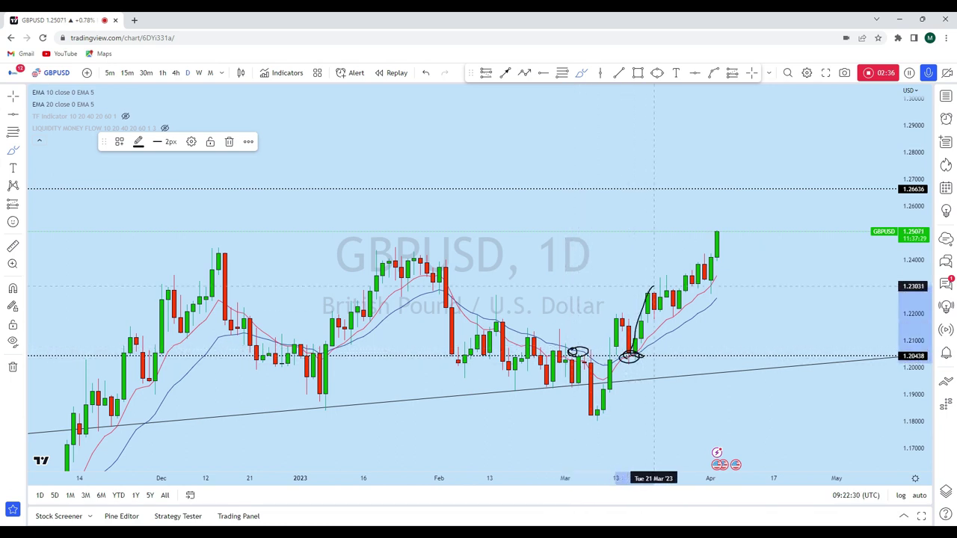
left_click(426, 73)
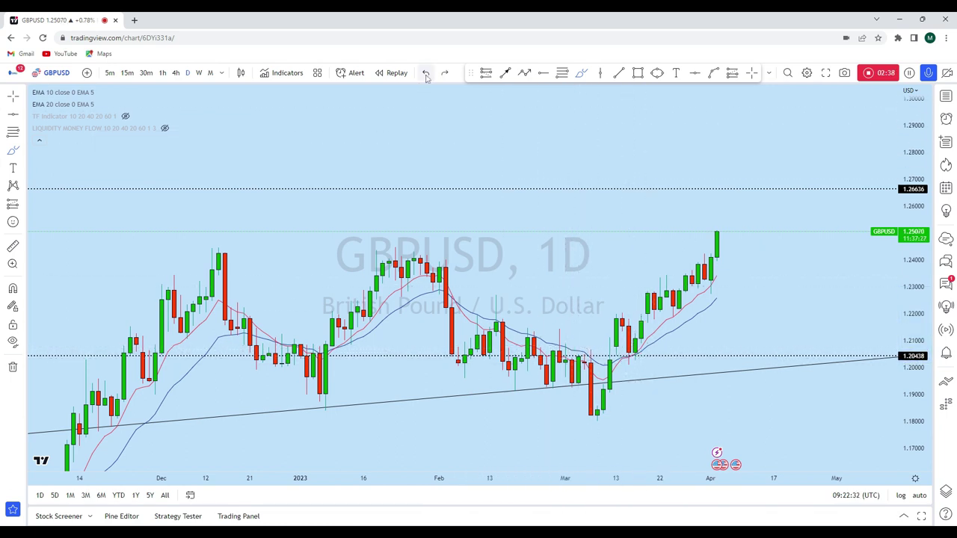
Brush a loop beneath the 30 March daily candle with a stroke rising to about 1.245, and undo the mark.
scroll(699, 269, "up", 3)
left_click_drag(909, 415, 909, 314)
scroll(729, 318, "up", 2)
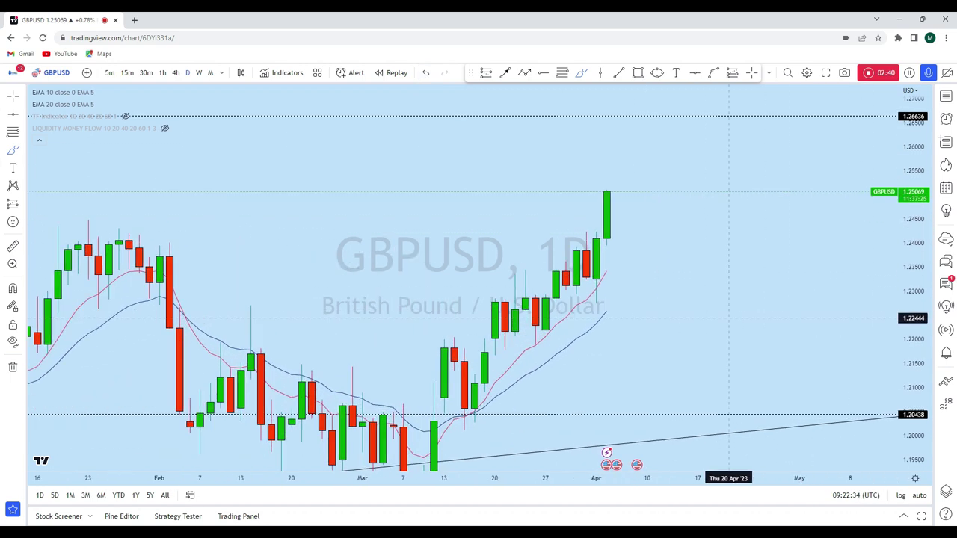
mouse_move(587, 294)
left_mouse_down()
mouse_move(566, 299)
mouse_move(575, 220)
left_mouse_up()
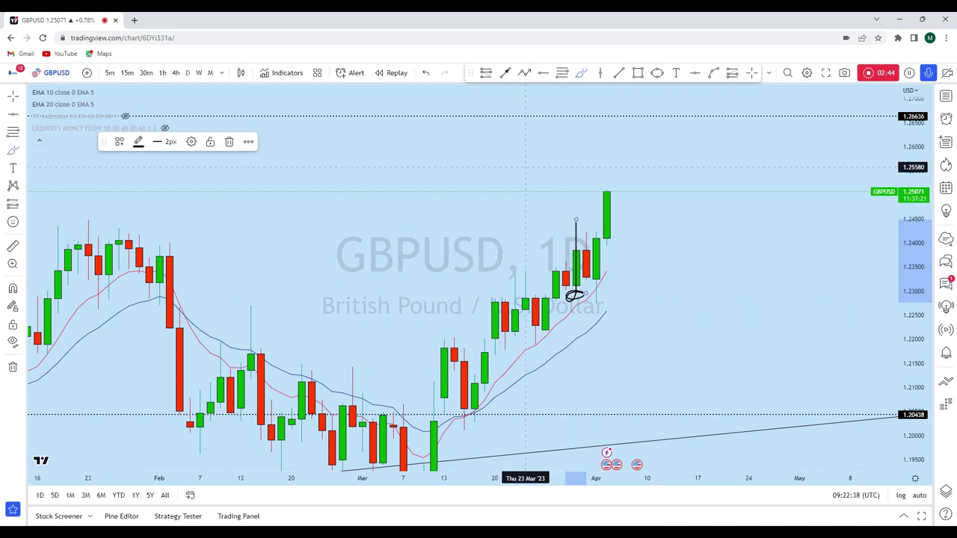
left_click(426, 73)
Brush a horizontal stroke at about 1.2294 and a loop beneath the 3 April daily candle, undoing both marks.
left_click_drag(548, 295, 667, 294)
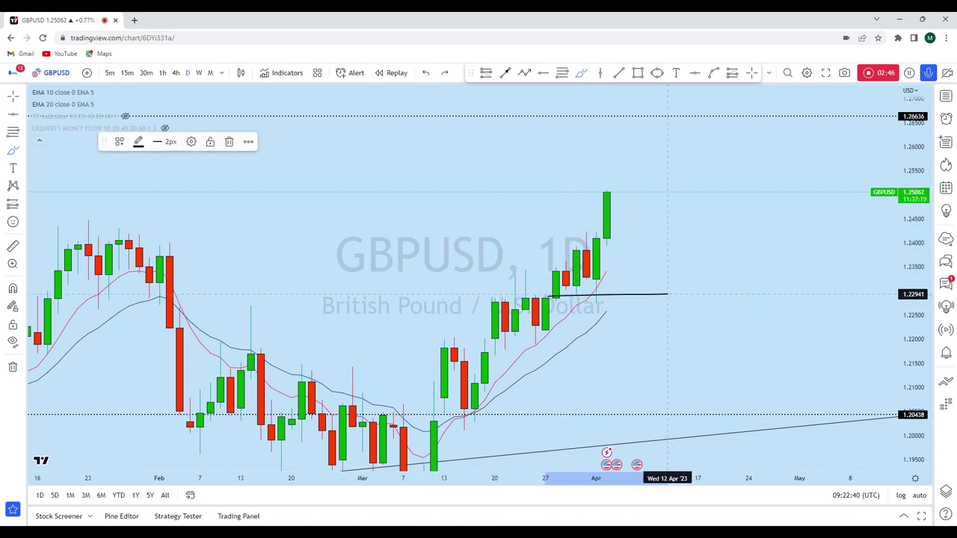
mouse_move(586, 298)
left_mouse_down()
mouse_move(598, 308)
mouse_move(607, 299)
left_mouse_up()
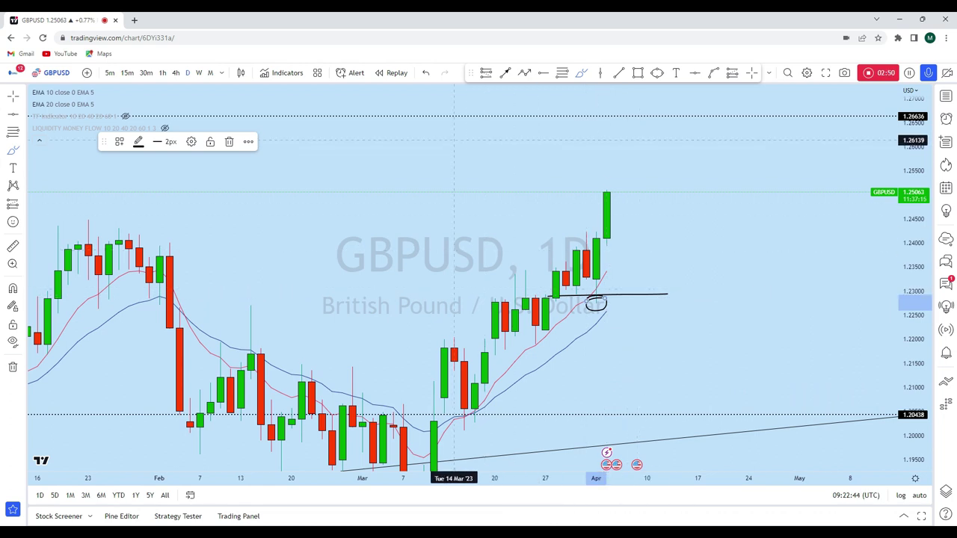
left_click(425, 73)
left_click(425, 72)
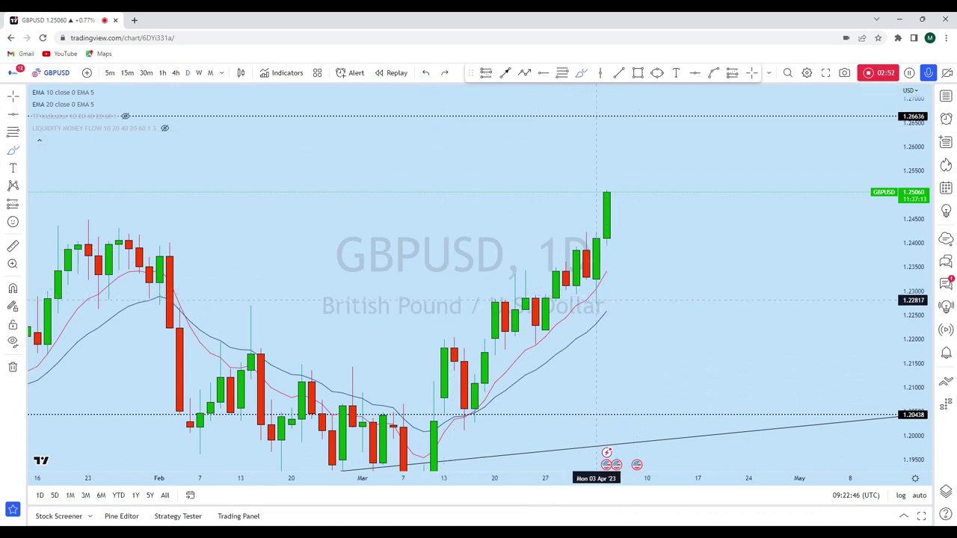
Switch the chart to the 4-hour timeframe and frame the candles since 20 March.
scroll(767, 348, "down", 2)
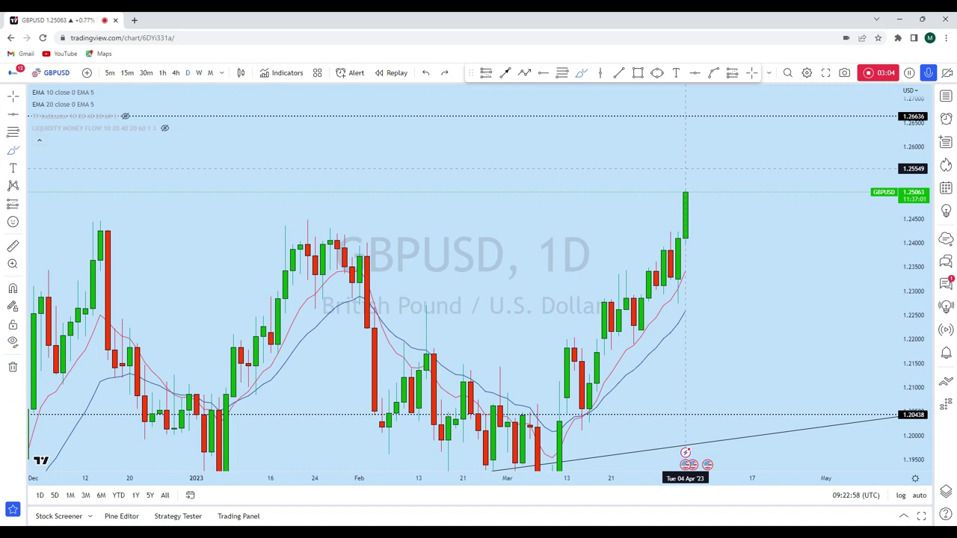
left_click(176, 73)
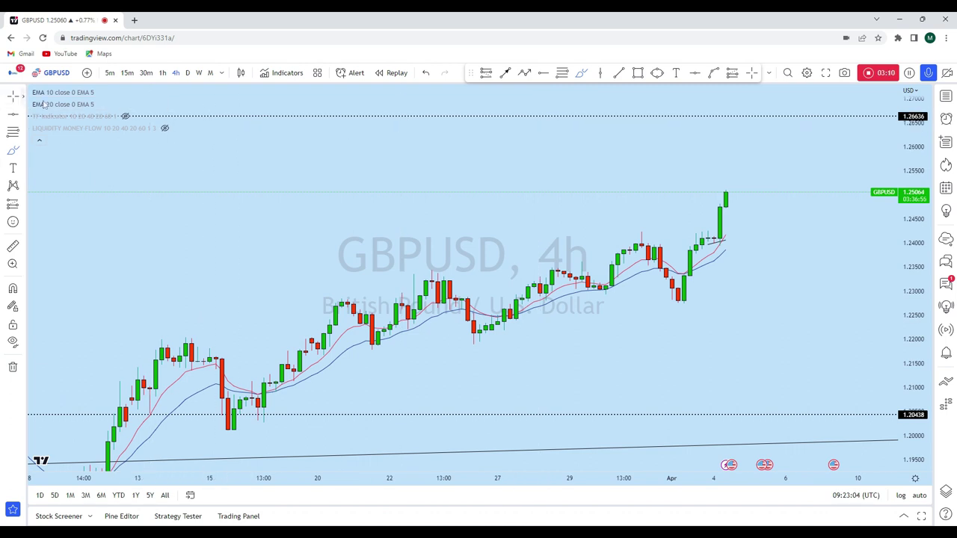
left_click_drag(797, 150, 786, 180)
left_click_drag(900, 364, 900, 247)
scroll(788, 255, "up", 4)
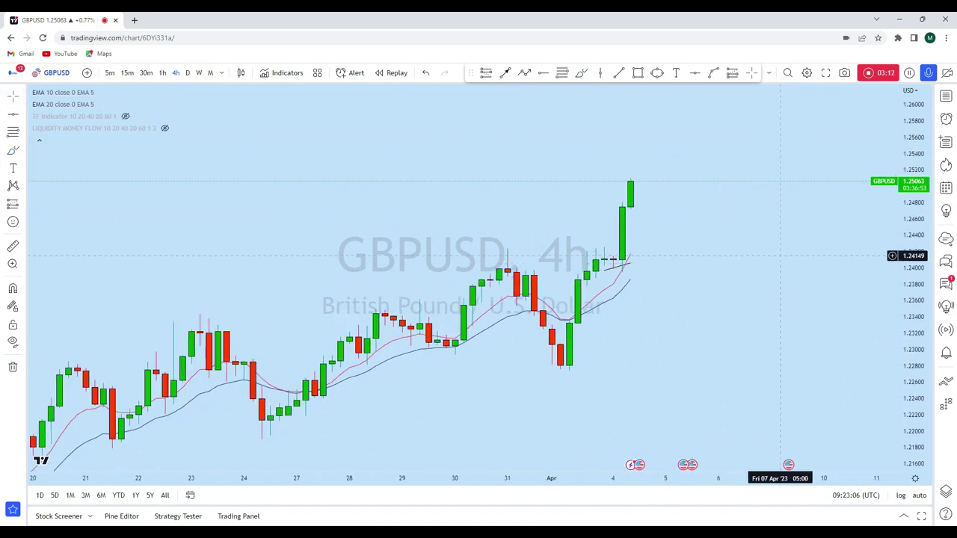
Delete the short trend line beneath the latest 4-hour candles.
left_click_drag(692, 264, 797, 287)
scroll(777, 286, "up", 2)
left_click(701, 285)
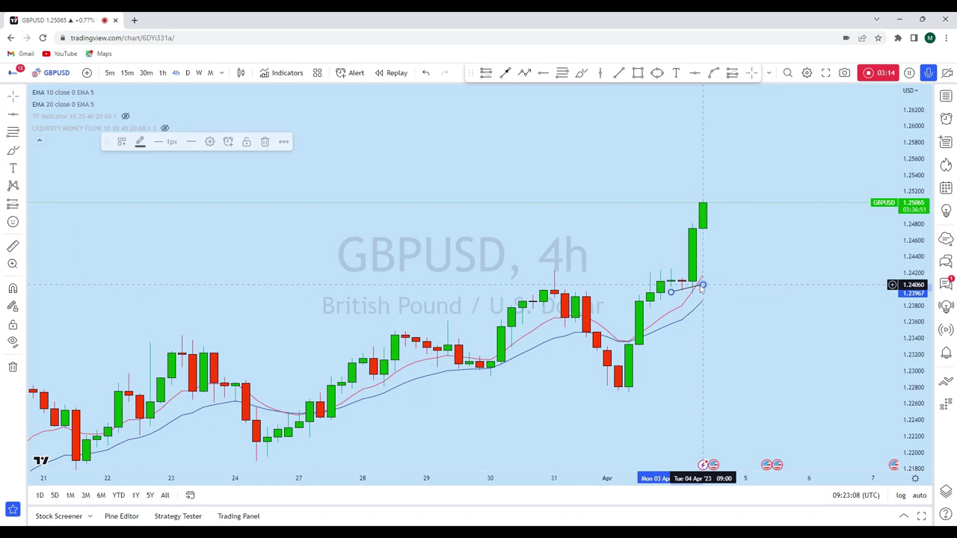
left_click(697, 288)
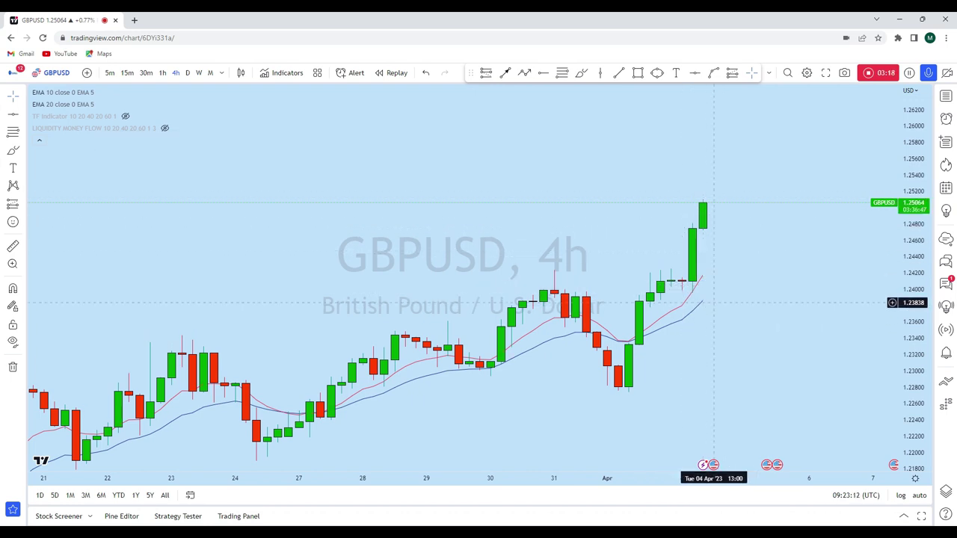
Brush a horizontal stroke at about 1.2400 below the early-April consolidation, undoing only the extra mark.
mouse_move(628, 288)
left_mouse_down()
mouse_move(729, 289)
mouse_move(692, 293)
mouse_move(692, 188)
left_mouse_up()
left_click(426, 72)
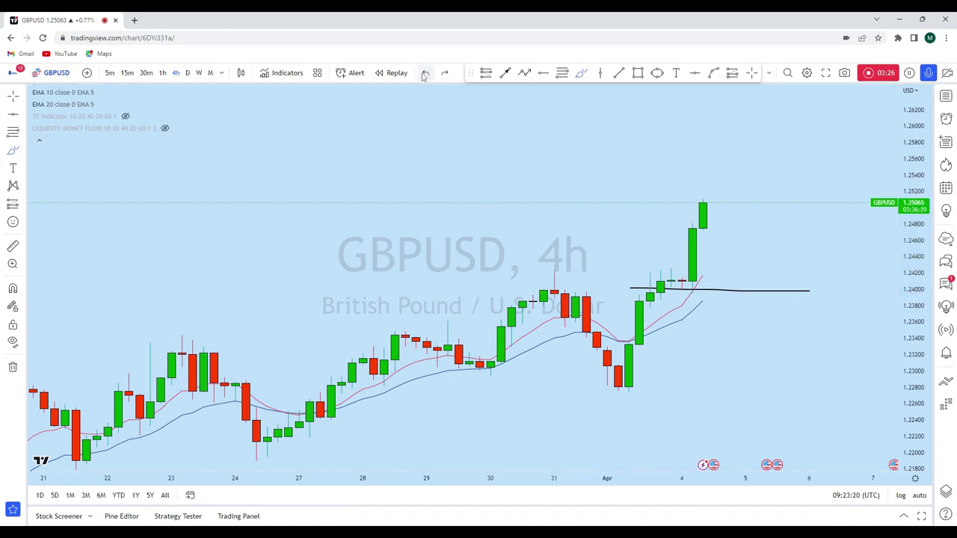
Draw a rising trend line along the late-March 4-hour lows to about 1.240 on 6 April, with its start stretched back to 15 March.
scroll(783, 227, "down", 3)
scroll(823, 284, "down", 2)
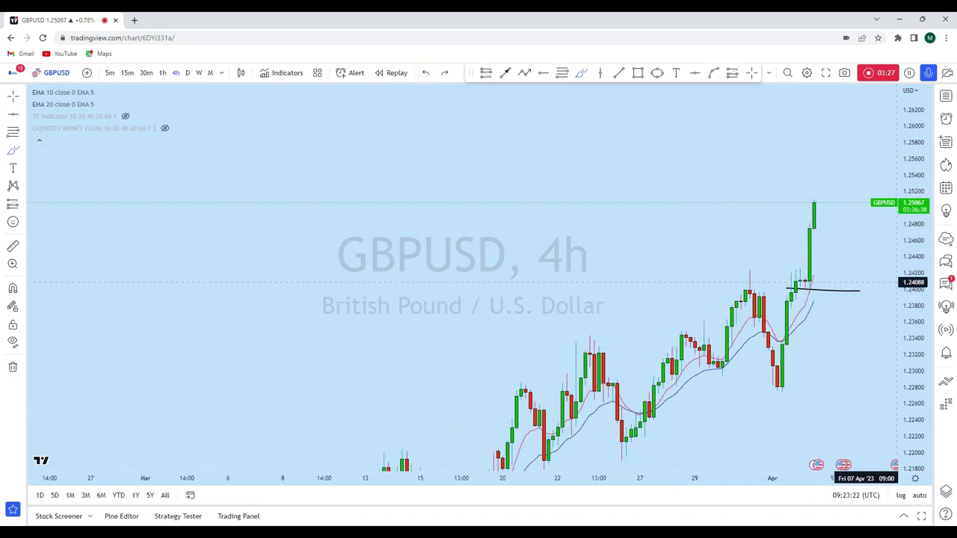
scroll(822, 299, "down", 2)
left_click(618, 72)
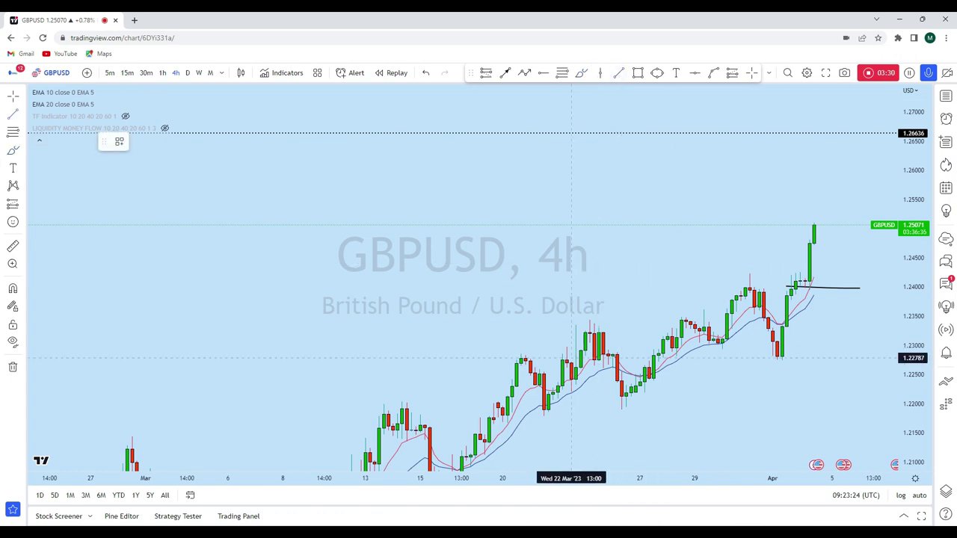
left_click(543, 423)
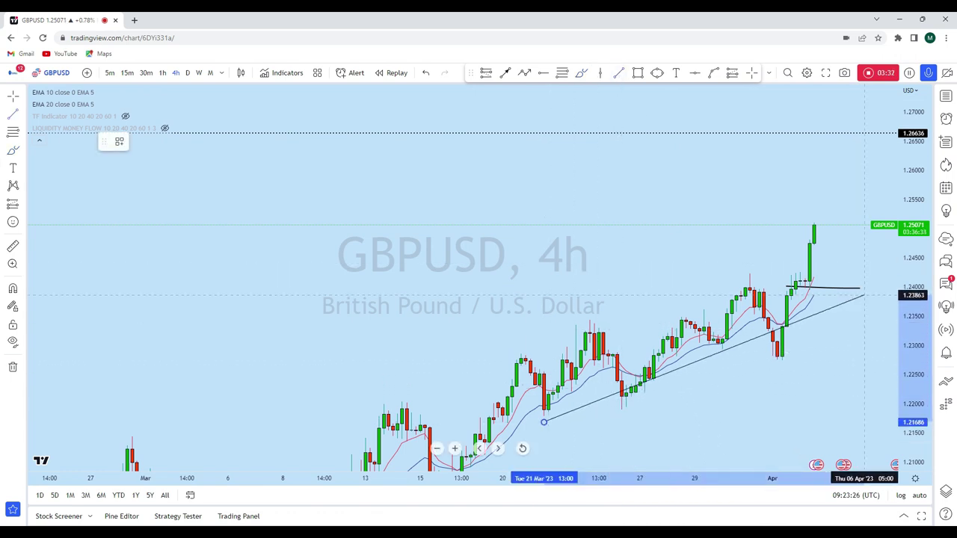
left_click(865, 285)
left_click_drag(812, 374, 783, 320)
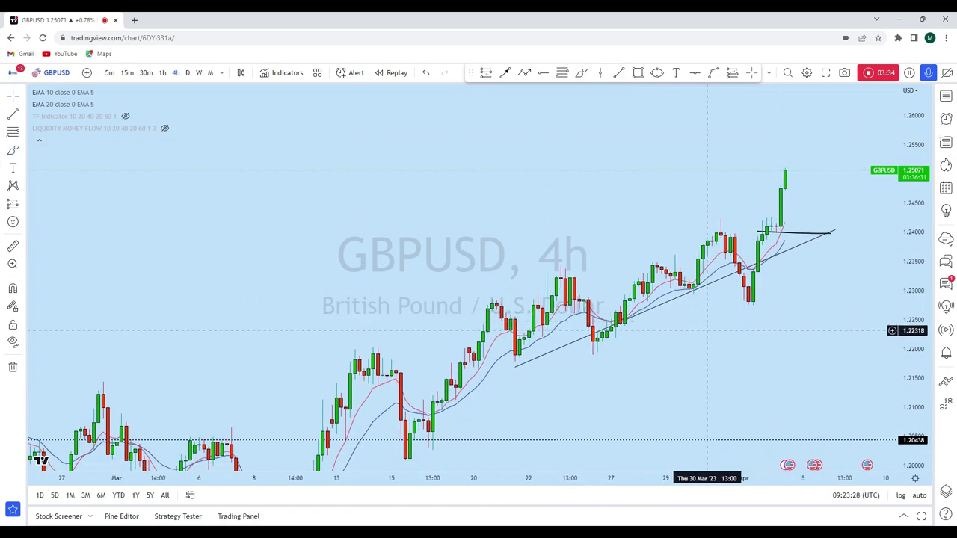
left_click_drag(514, 370, 397, 408)
Draw a rising trend line over the 4-hour highs from about 1.2196 on 13 March to about 1.246 on 5 April.
left_click_drag(781, 338, 744, 367)
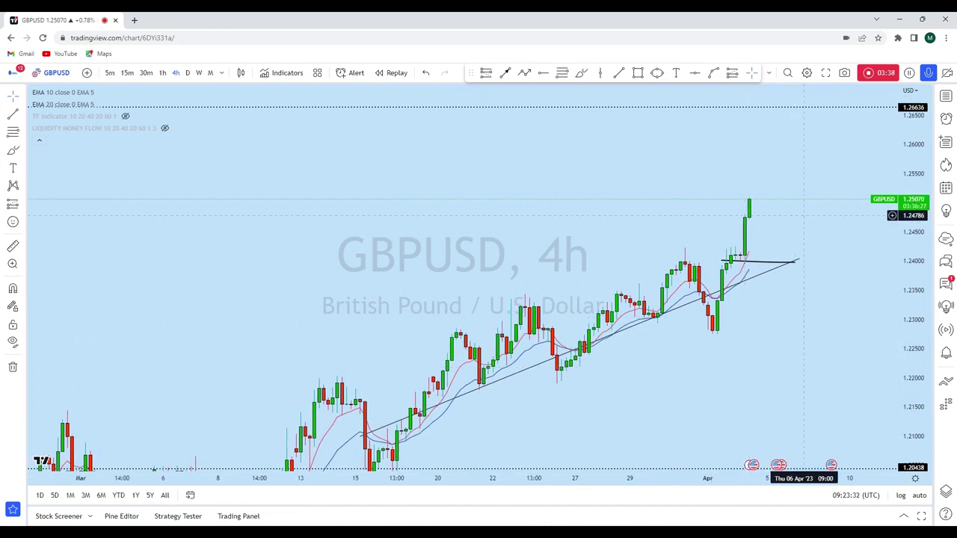
left_click(619, 73)
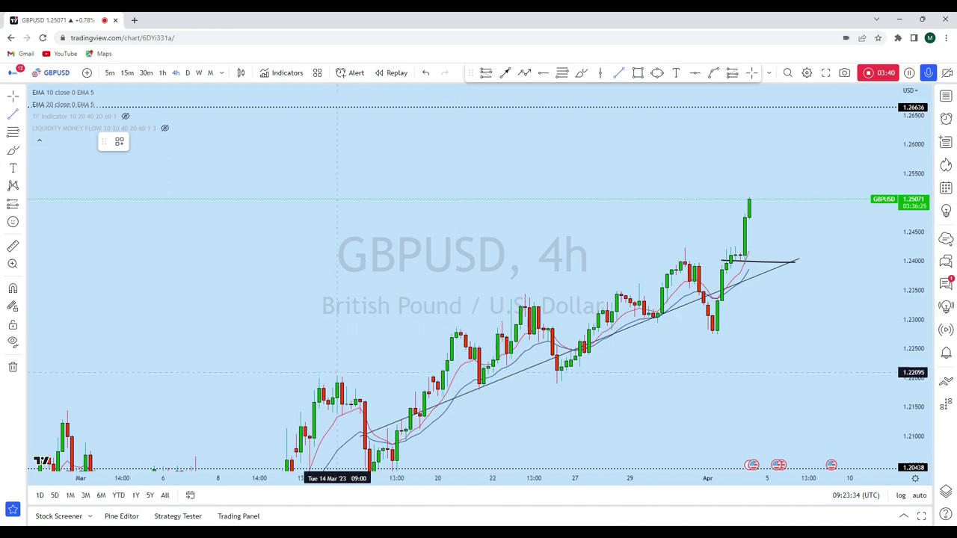
left_click(323, 380)
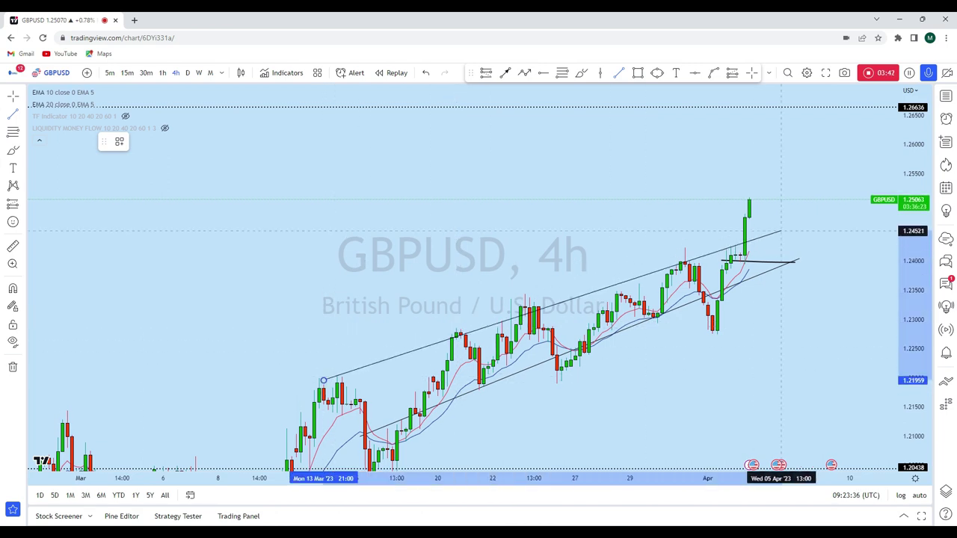
left_click(785, 226)
Extend the upper trend line back to about 1.2183 on 12 March and forward to about 1.2472 on 6 April.
left_click_drag(790, 271, 817, 271)
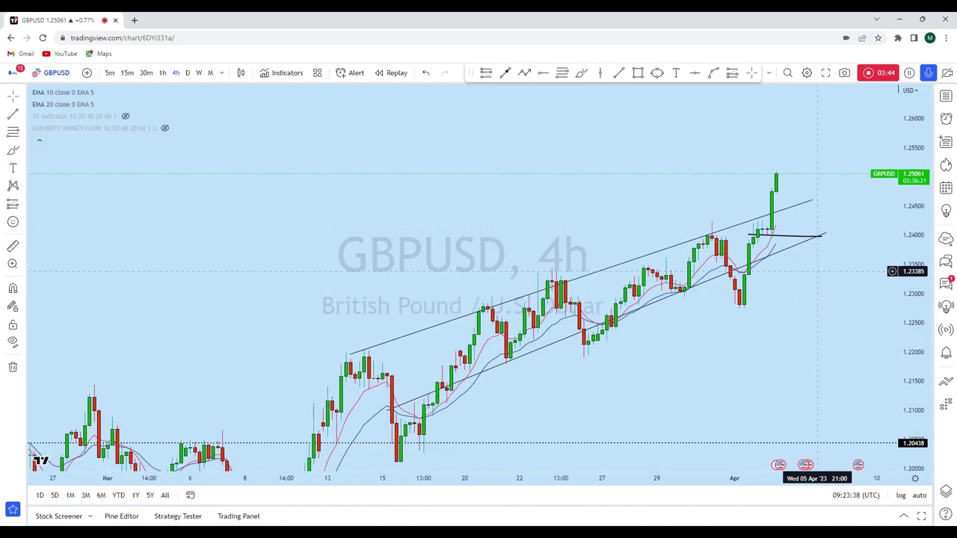
left_click_drag(350, 354, 322, 363)
left_click_drag(711, 366, 624, 421)
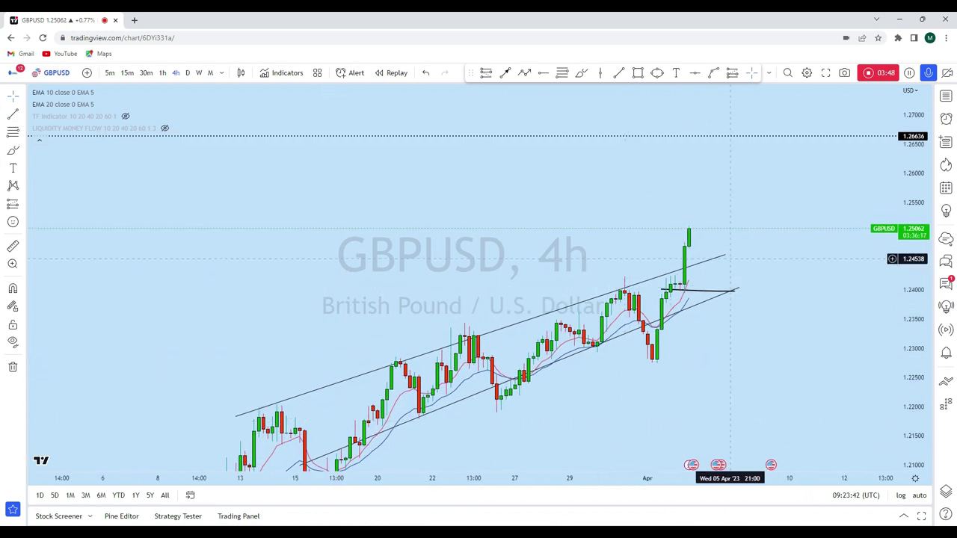
left_click_drag(724, 257, 748, 248)
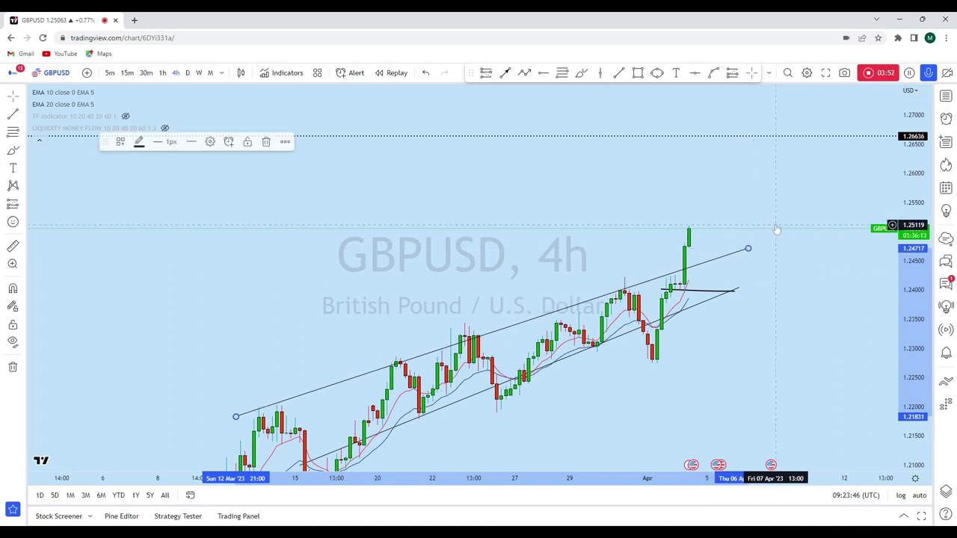
Frame the latest 4-hour candles, brush a loop around the newest one and undo it.
left_click_drag(807, 219, 781, 245)
scroll(822, 266, "up", 2)
left_click_drag(913, 329, 912, 258)
scroll(755, 251, "up", 3)
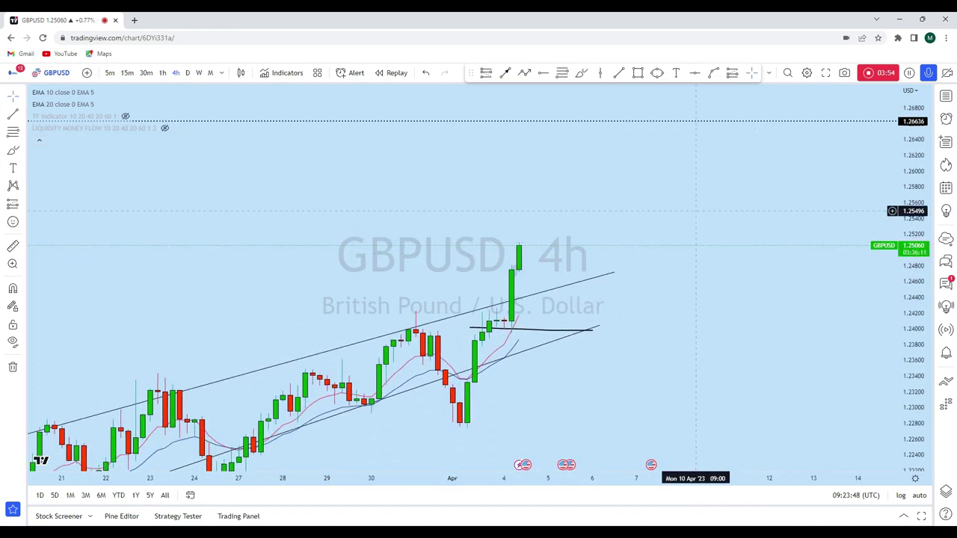
left_click(584, 75)
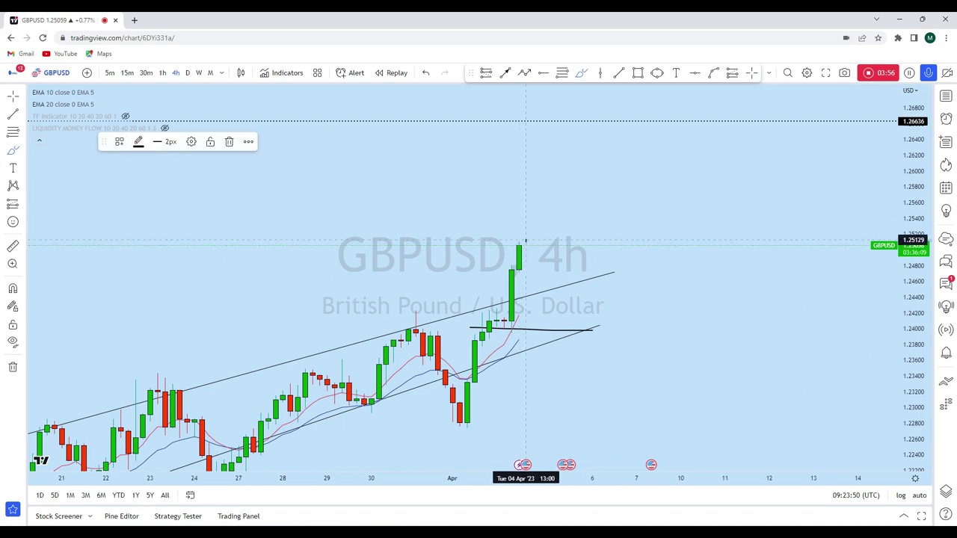
key("ctrl+z")
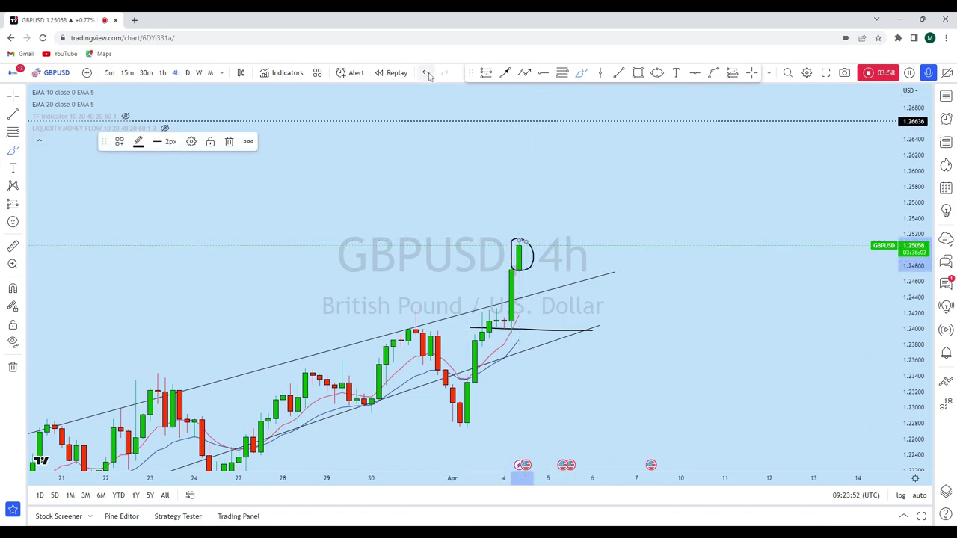
Brush pullback squiggles beside the newest 4-hour candle, undoing them each time.
left_click_drag(526, 258, 533, 240)
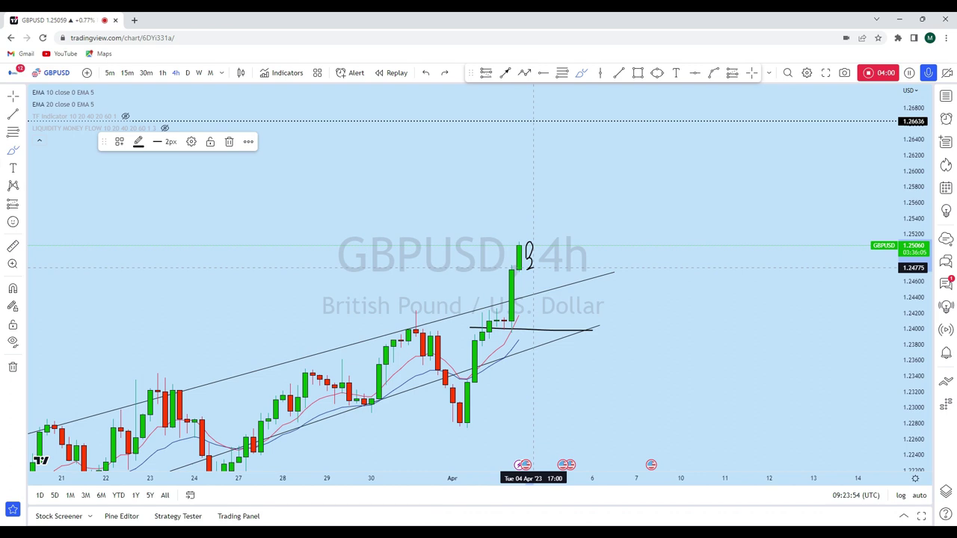
left_click_drag(533, 278, 534, 284)
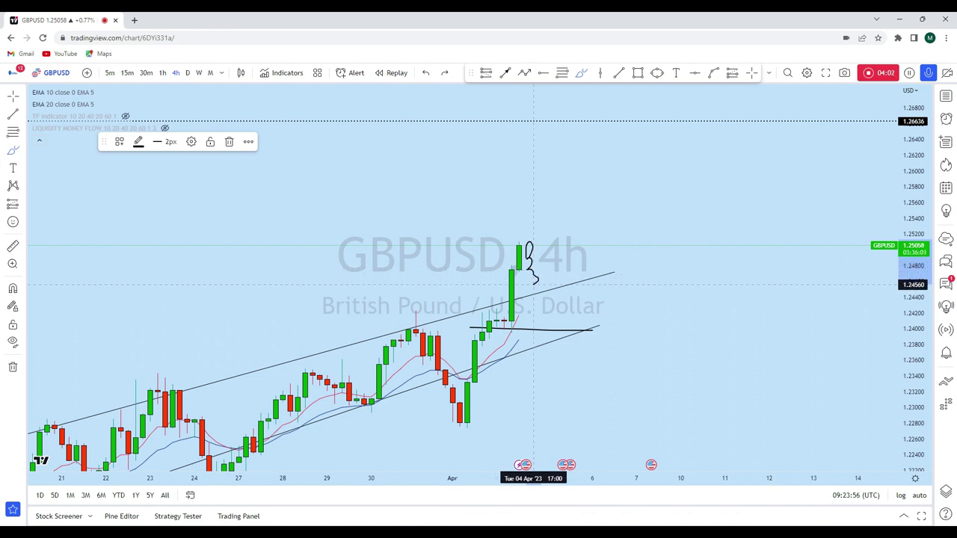
key("ctrl+z")
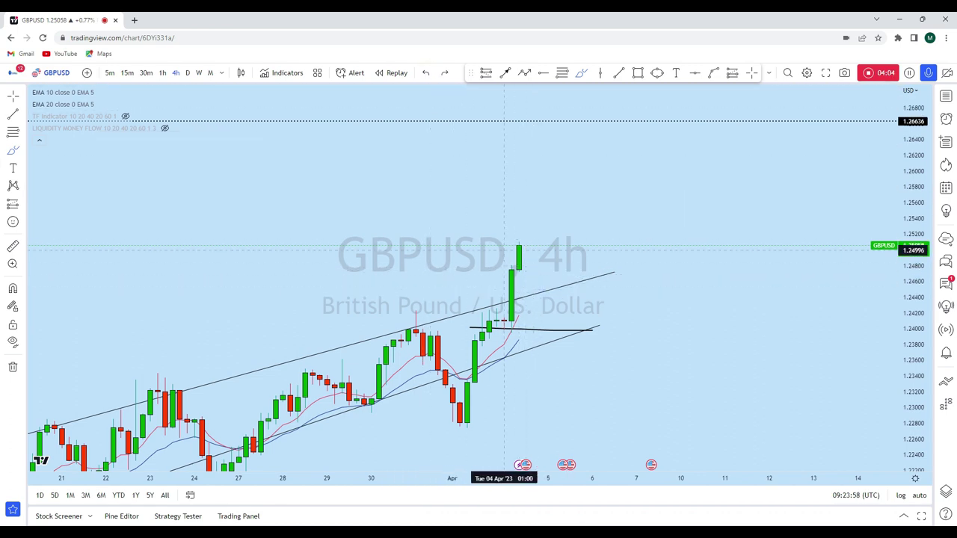
left_click_drag(526, 240, 525, 236)
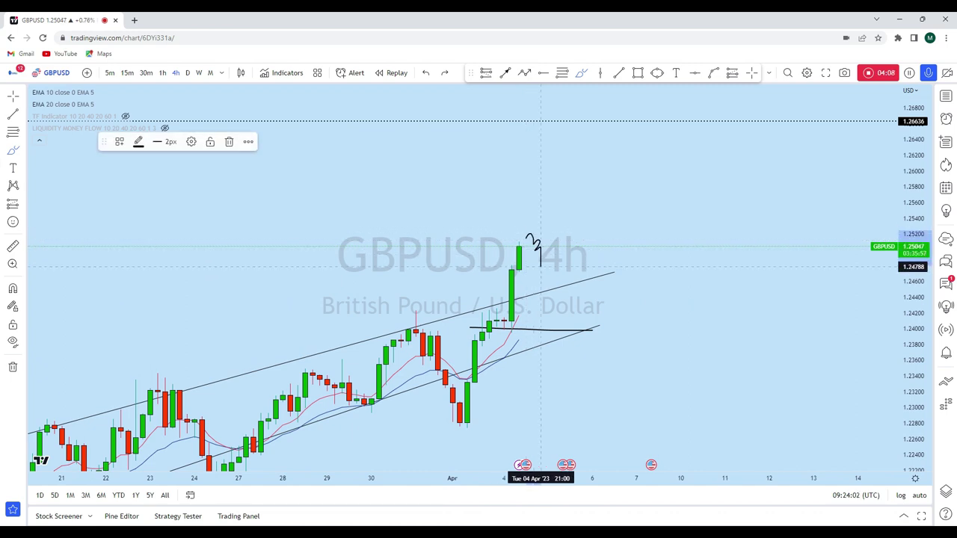
key("ctrl+z")
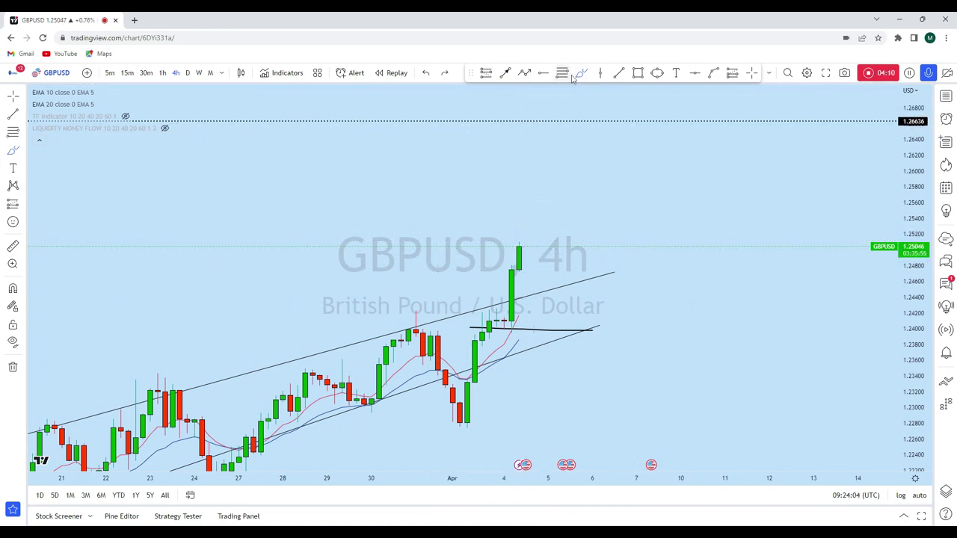
Draw a path arrow from the latest high, zigzagging down to about 1.246 near the upper trend line and rising to the 1.26636 level.
left_click(527, 74)
left_click(519, 243)
left_click(533, 282)
left_click(540, 258)
left_click(556, 284)
left_click(622, 121)
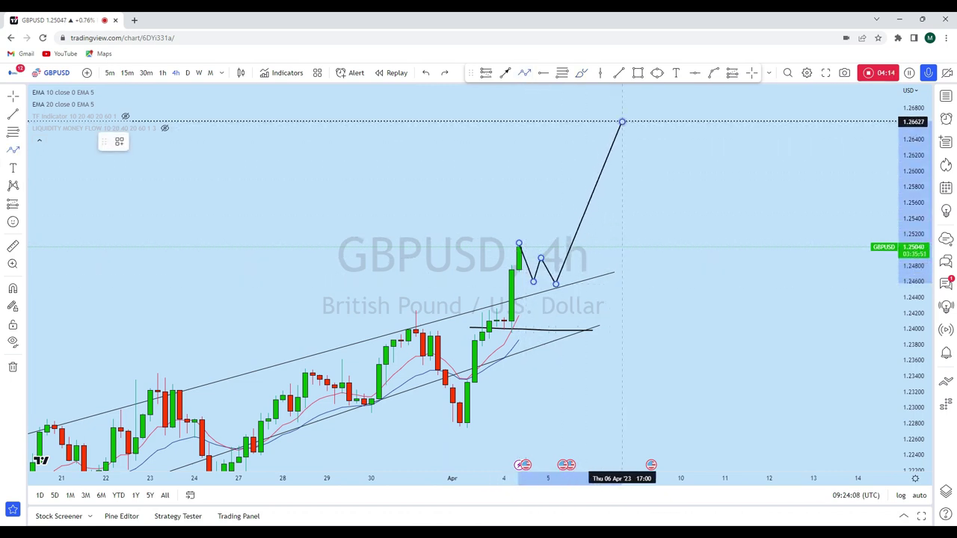
left_click(622, 121)
Draw a circle around the projected pullback zigzag at about 1.247.
left_click(658, 72)
left_click(526, 283)
left_click(548, 263)
left_click(555, 279)
left_click_drag(702, 257, 737, 295)
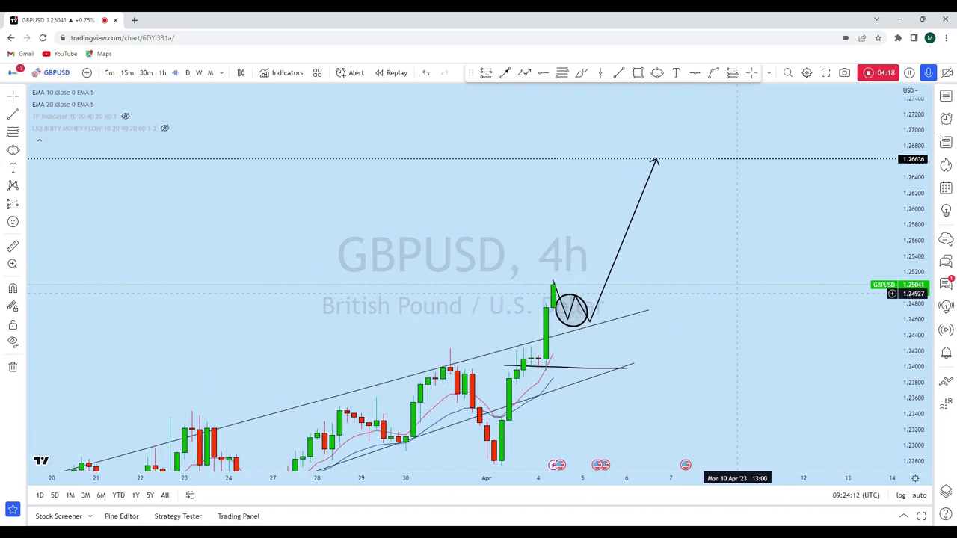